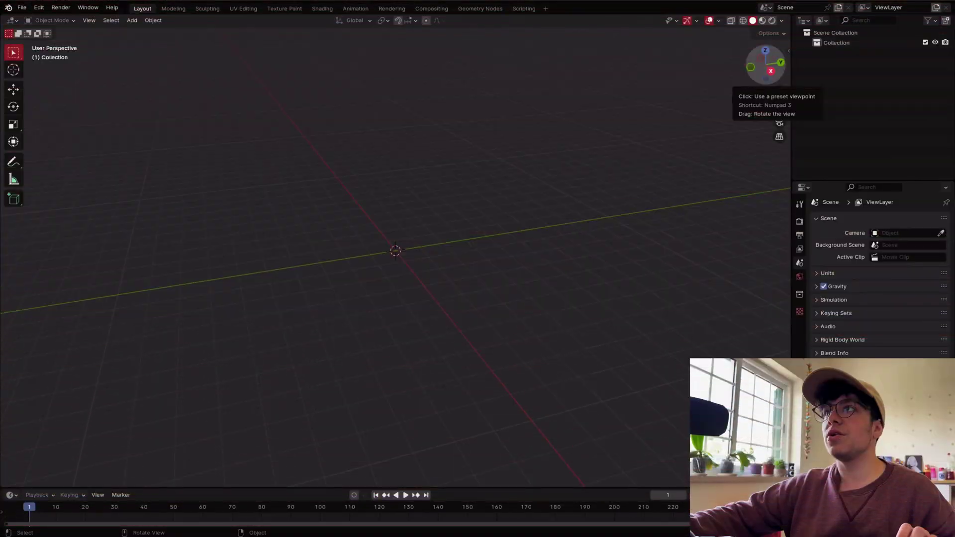
Step: Switch to the right orthographic view and add the magnesium bottle photo as a reference image
left_click(771, 71)
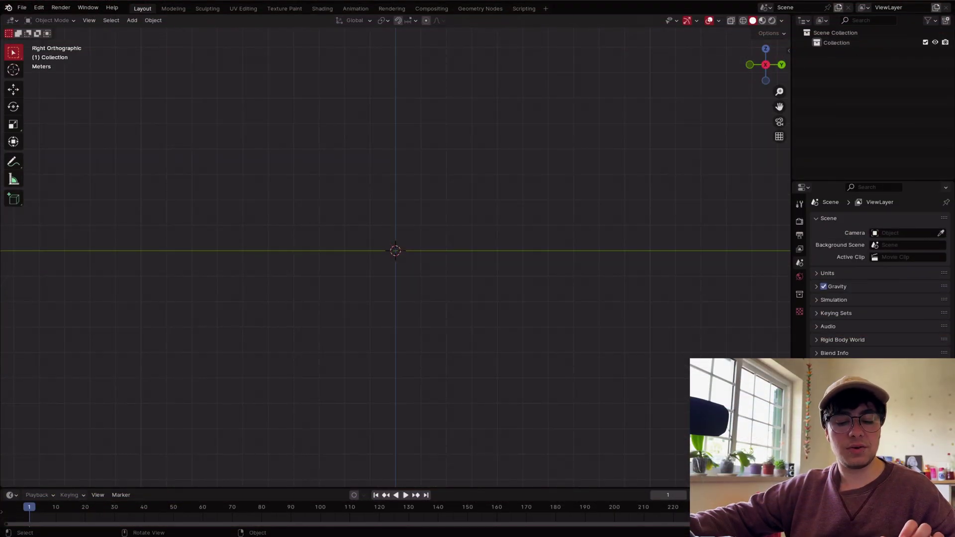
key("shift+a")
mouse_move(343, 365)
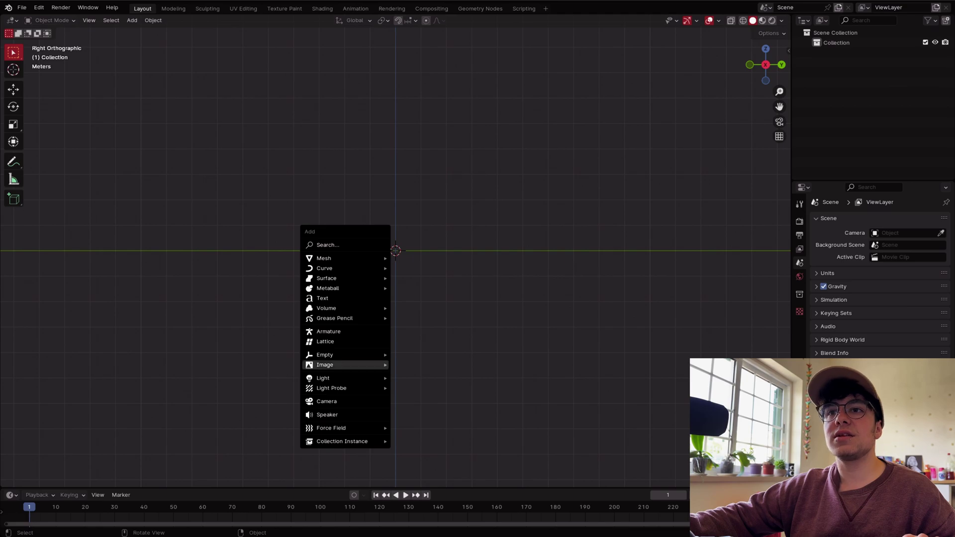
left_click(419, 364)
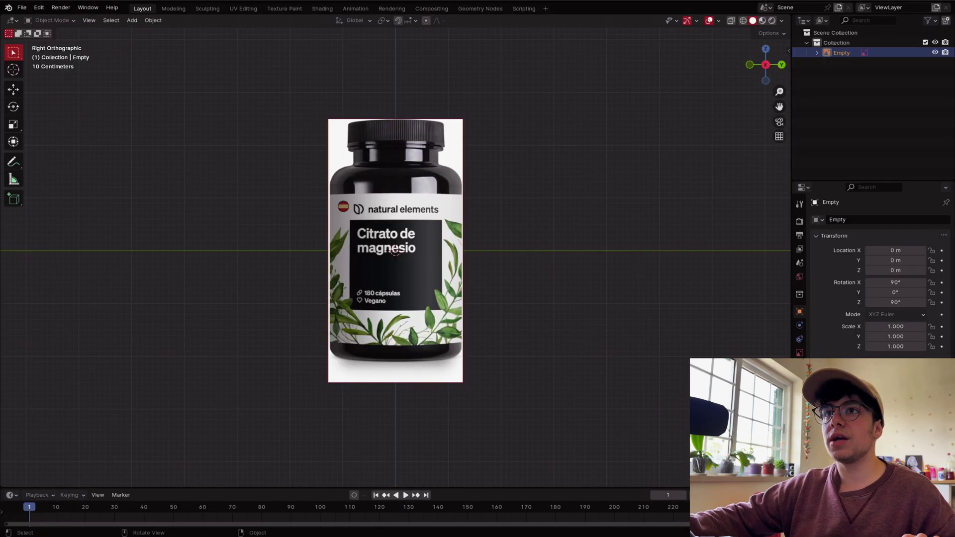
Step: Move the reference image up along Z by about 2.02 m so the bottle's base rests on the ground line
scroll(396, 250, "up", 2)
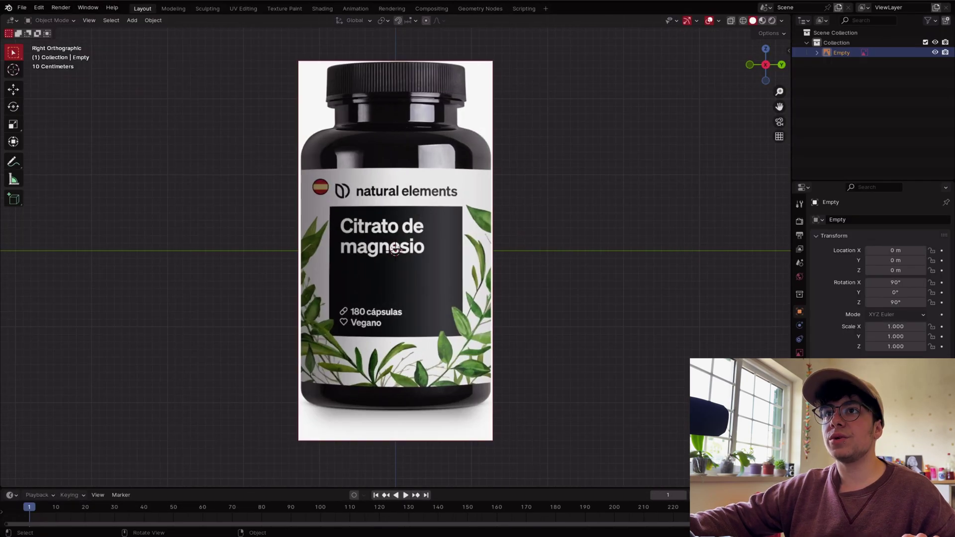
key("g")
key("z")
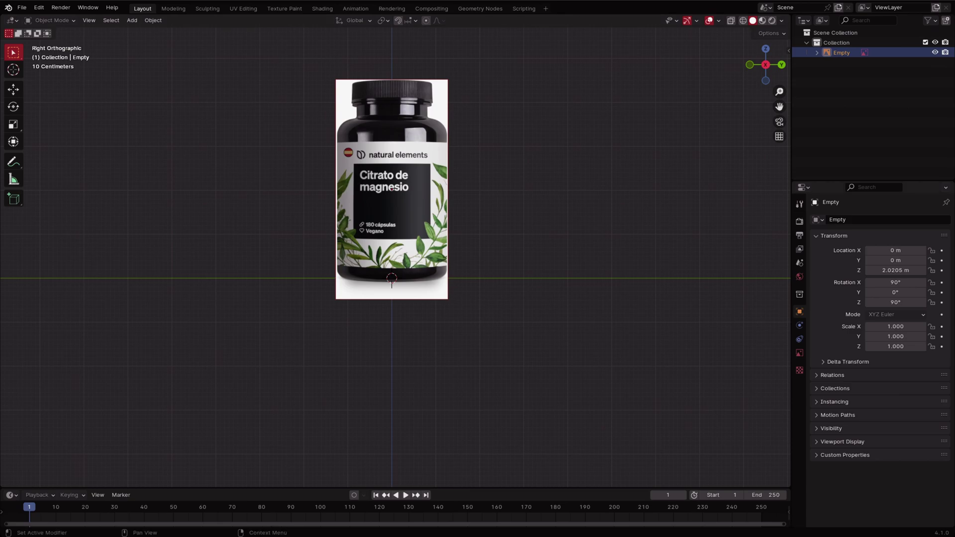
Step: Enable opacity for the reference image and lower it to about 0.41
left_click(799, 353)
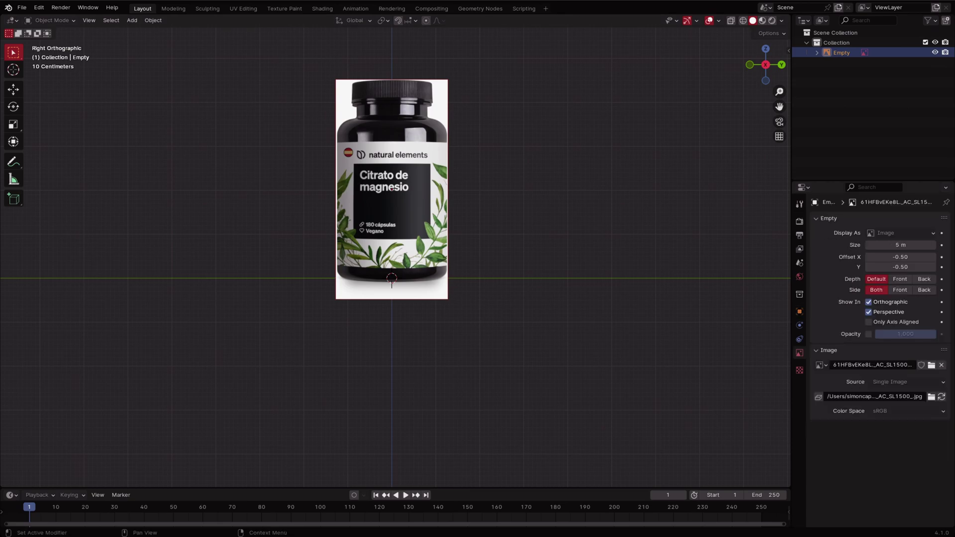
left_click(868, 334)
left_click_drag(925, 334, 890, 334)
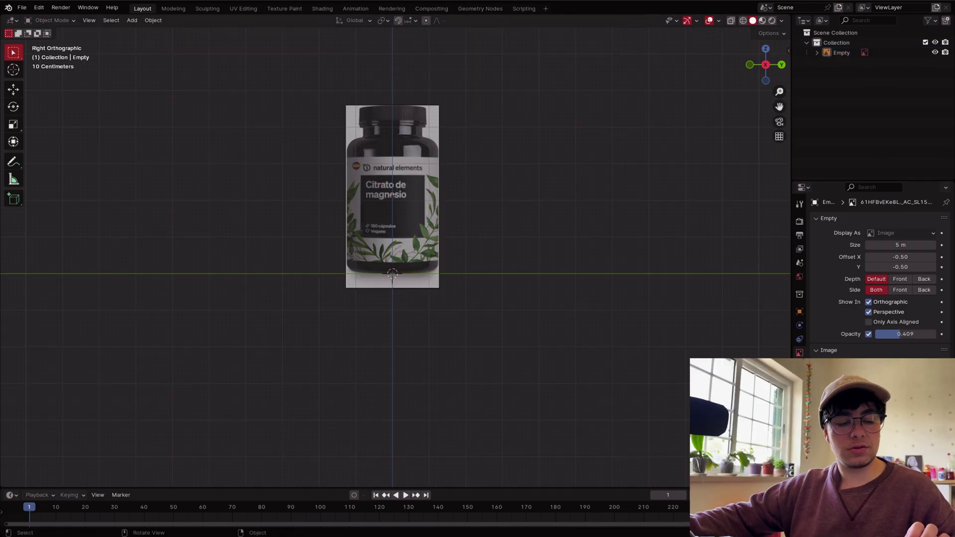
Step: Add a mesh circle at the bottle's base and scale its vertices by about 1.22 to approach the bottle's width
key("shift+a")
mouse_move(422, 135)
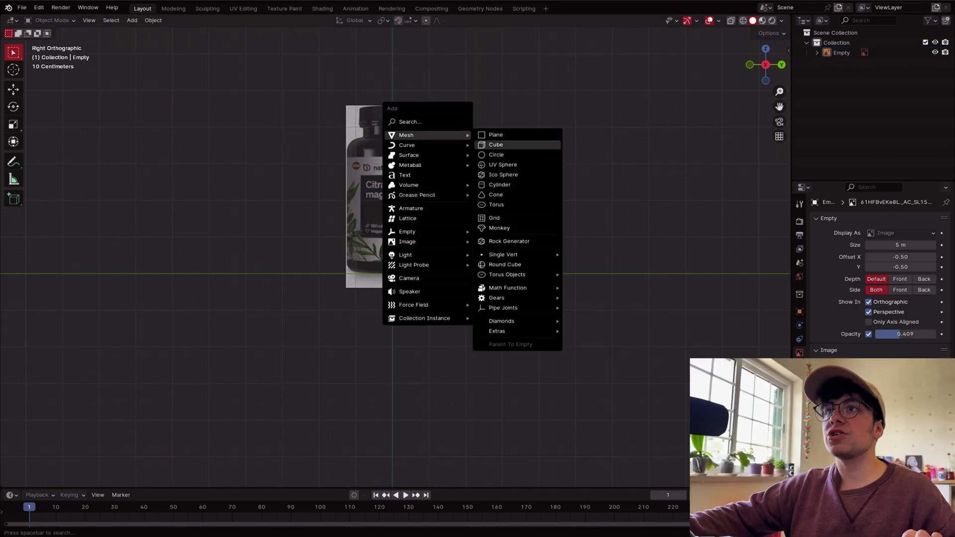
left_click(496, 155)
scroll(397, 250, "up", 7)
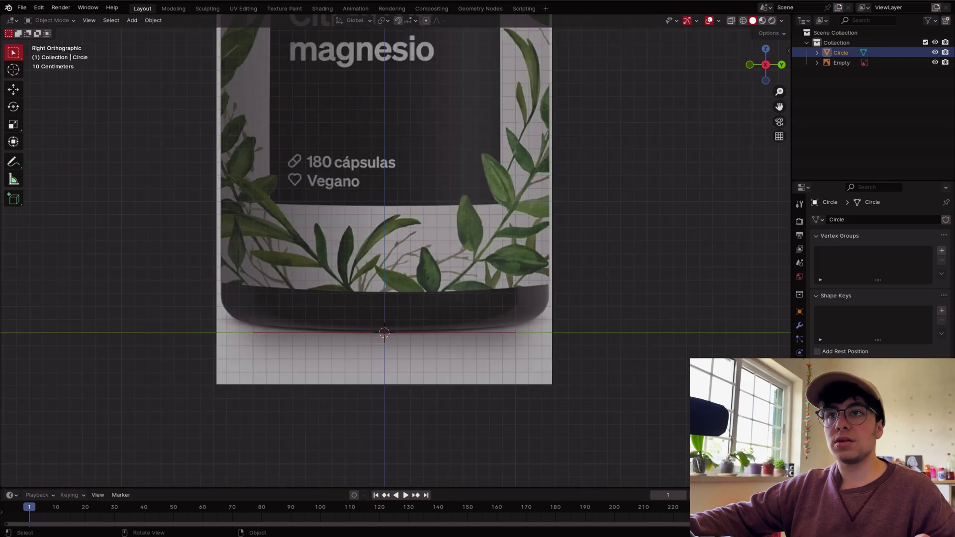
key("Tab")
key("s")
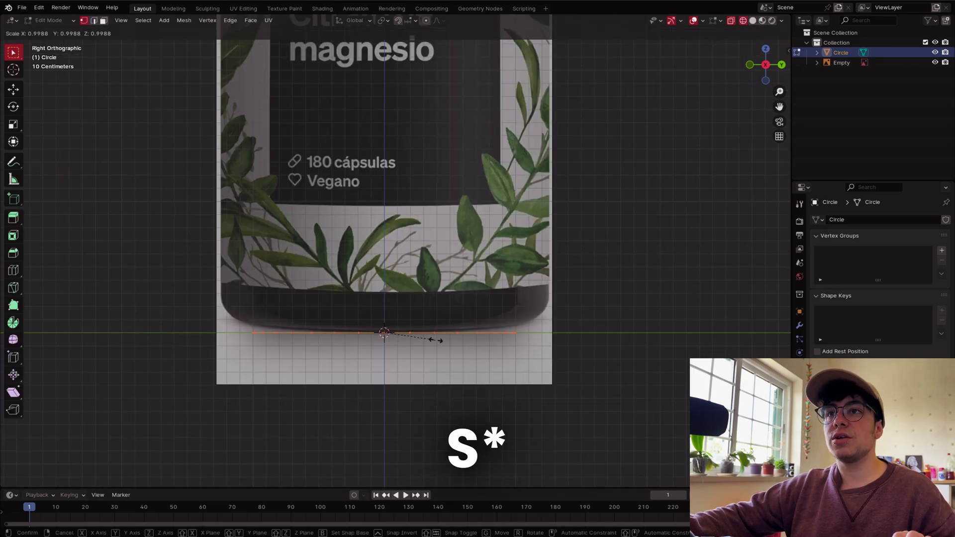
left_click(453, 341)
Step: Extrude the circle up along Z to the base of the bottle's neck and scale the body by 1.016 in X and Y
key("e")
key("z")
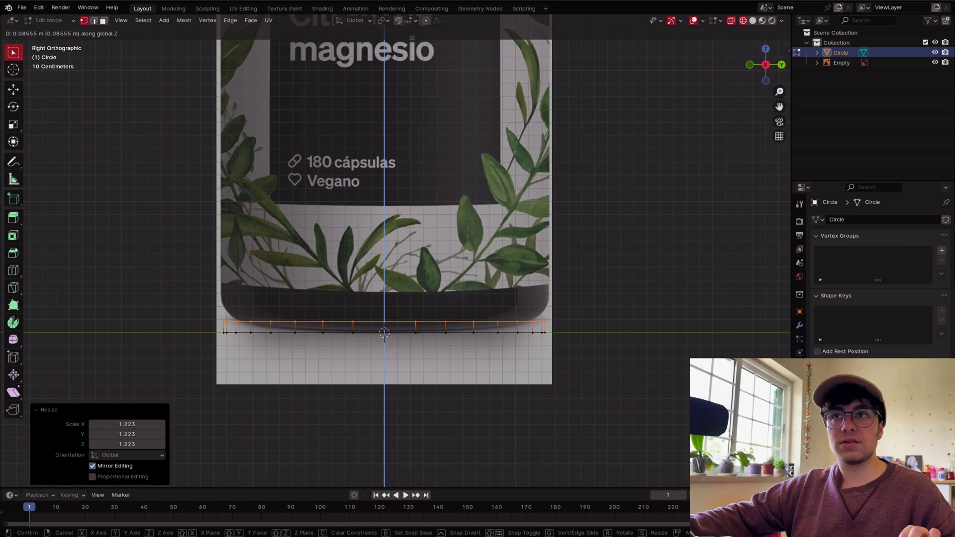
key("g")
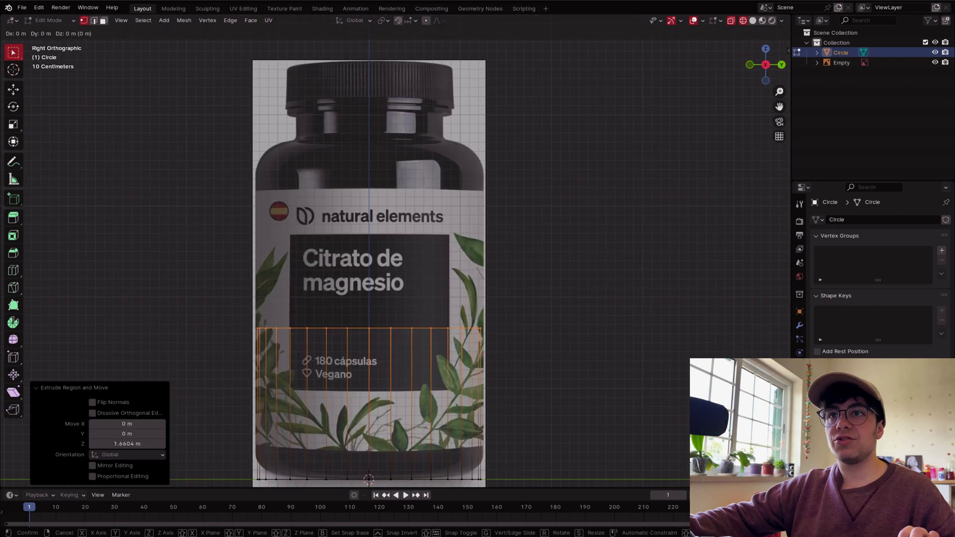
key("z")
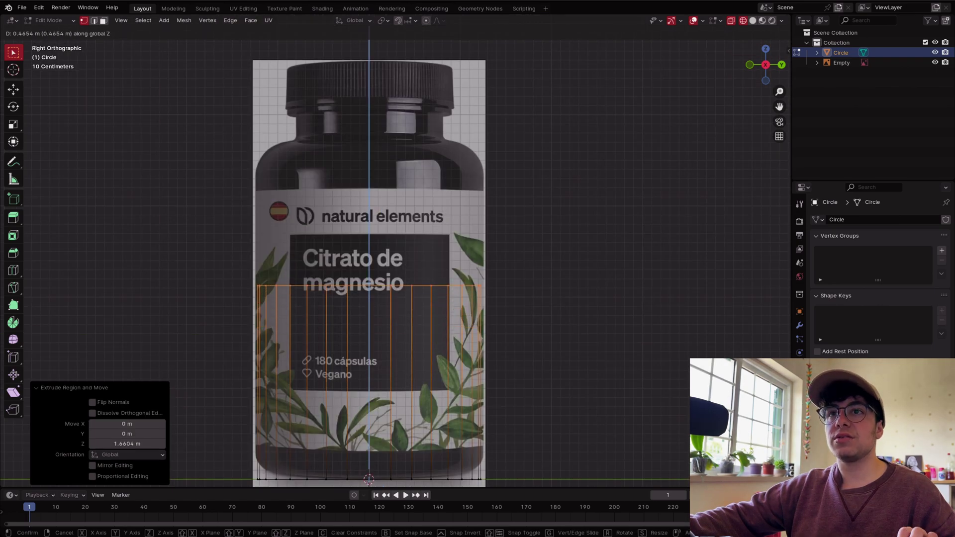
left_click(448, 144)
scroll(395, 251, "down", 1)
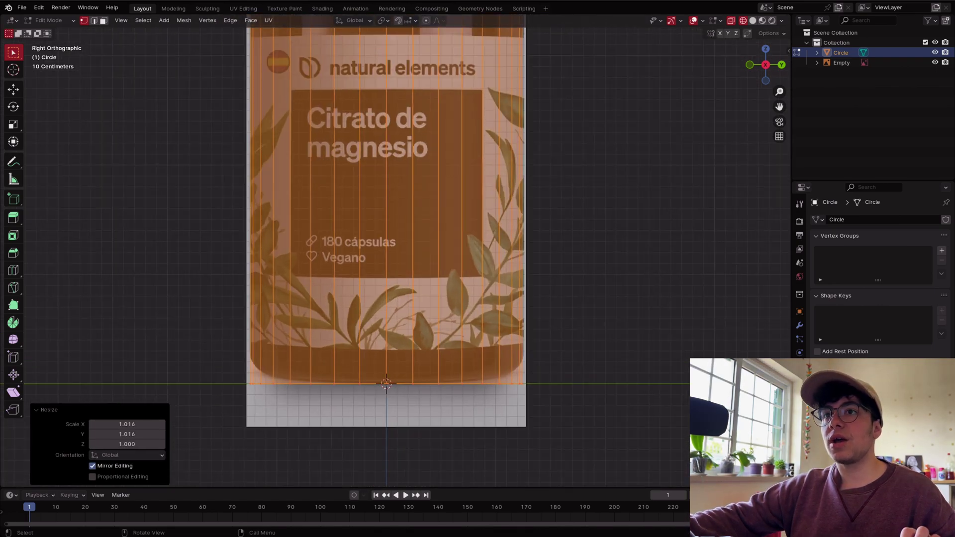
Step: Add a horizontal loop cut around the body, slid down to the label's lower edge
key("alt+a")
key("ctrl+r")
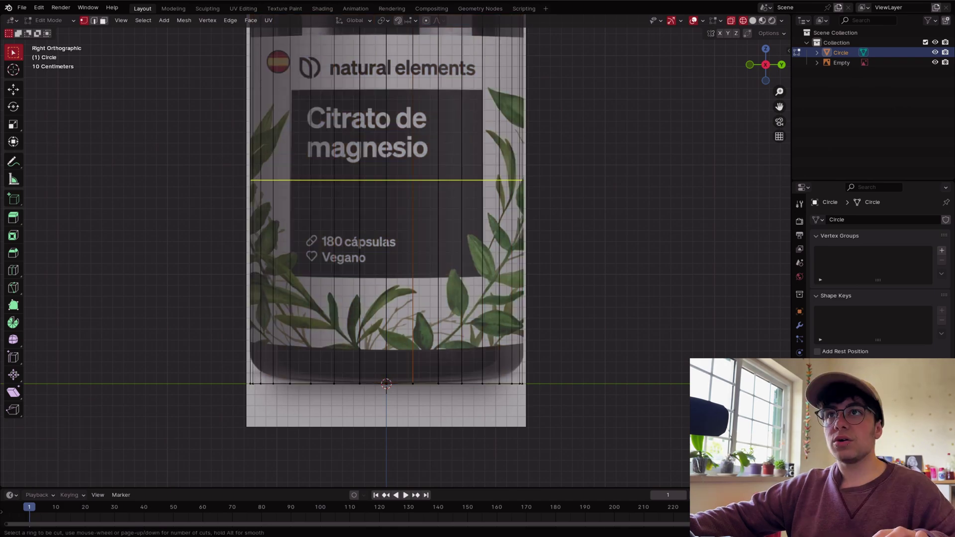
left_click(389, 181)
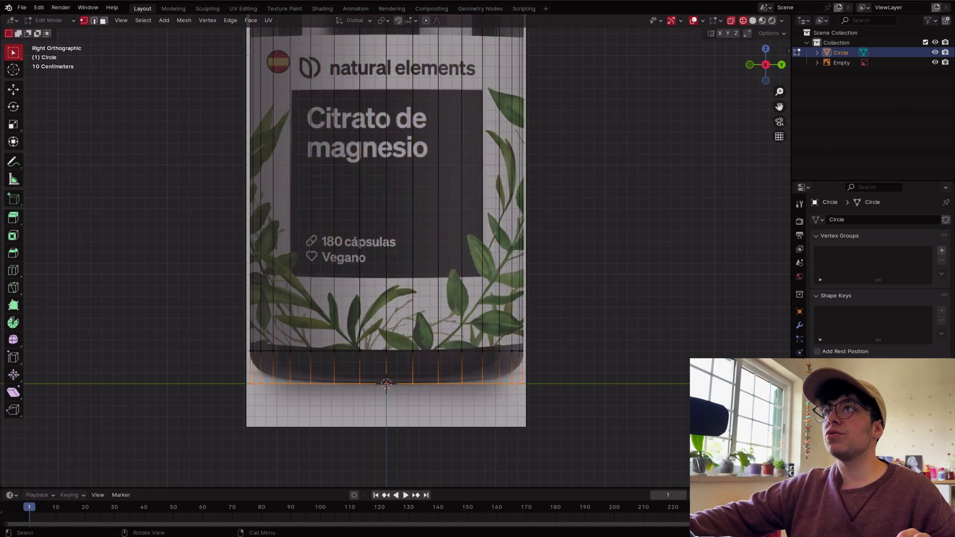
Step: Scale the body's bottom ring by about 0.76 to taper the base inward, and select the bottom edge loop
middle_click_drag(386, 248, 319, 271)
scroll(395, 257, "down", 4)
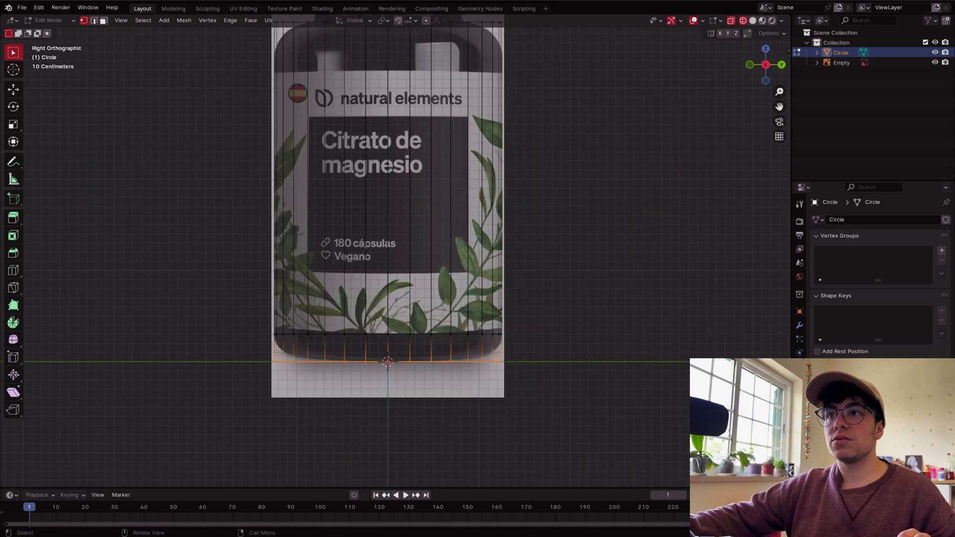
key("s")
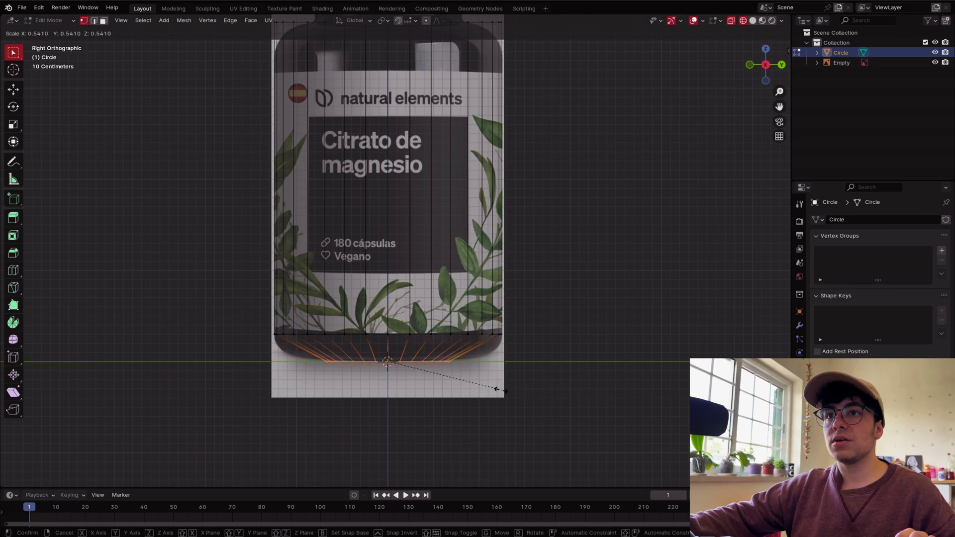
left_click(547, 392)
scroll(548, 392, "up", 2)
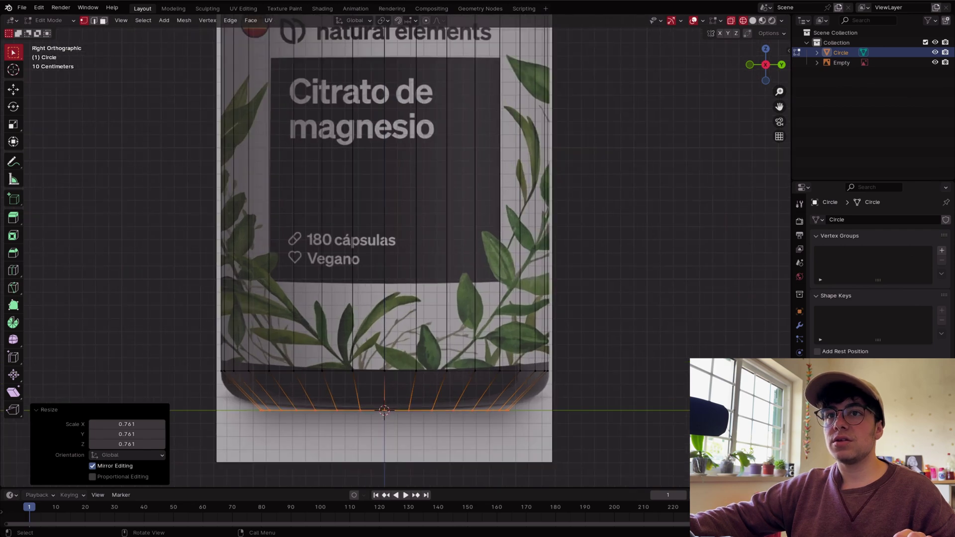
left_click_drag(203, 364, 585, 386)
left_click(584, 387)
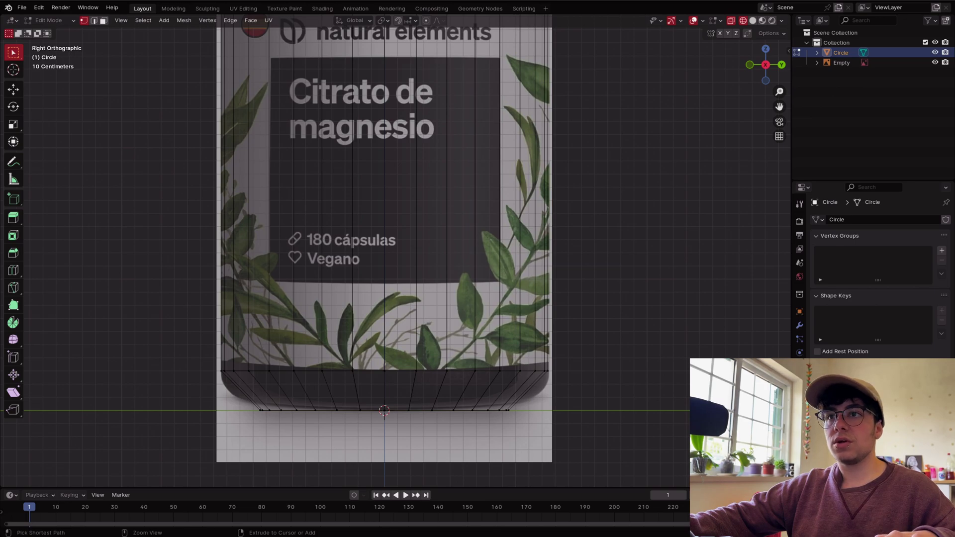
left_click(323, 410, "alt")
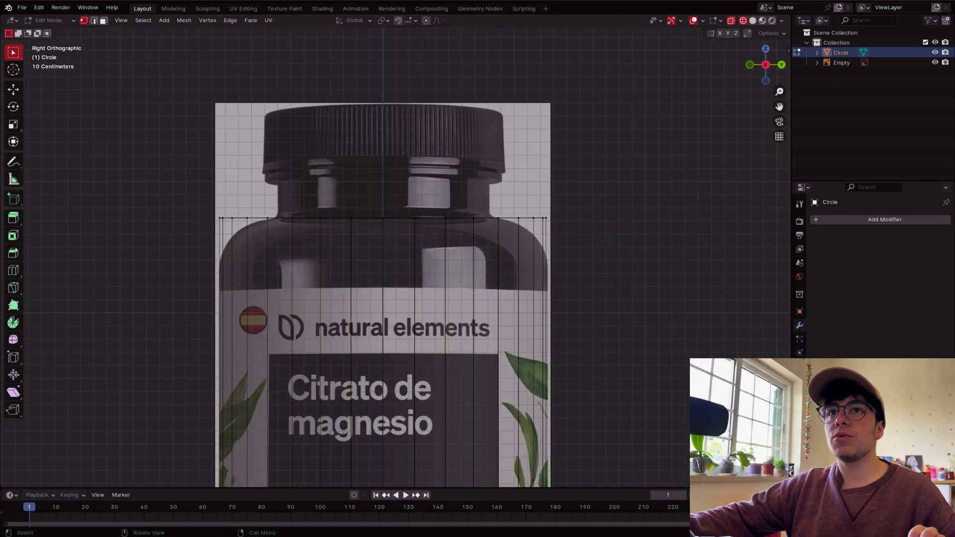
Step: Add a loop cut at the bottle's shoulder and scale the top ring by about 0.66 to the neck's width
key("ctrl+r")
left_click(424, 307)
left_click(422, 150)
left_click_drag(191, 203, 578, 238)
key("s")
left_click(541, 244)
Step: Add two loop cuts between shoulder and neck, widening the first by about 1.12 to follow the rounded shoulder
key("ctrl+r")
left_click(362, 244)
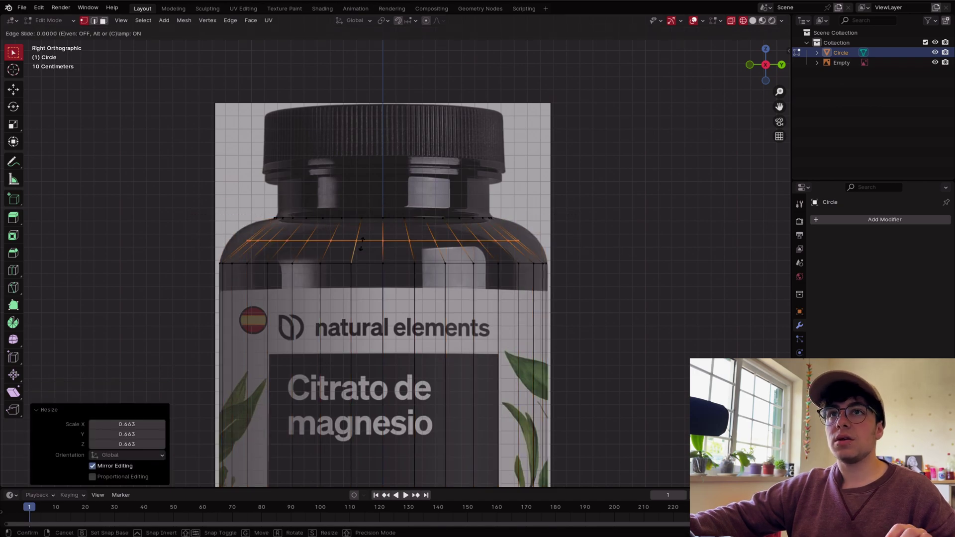
right_click(361, 244)
key("s")
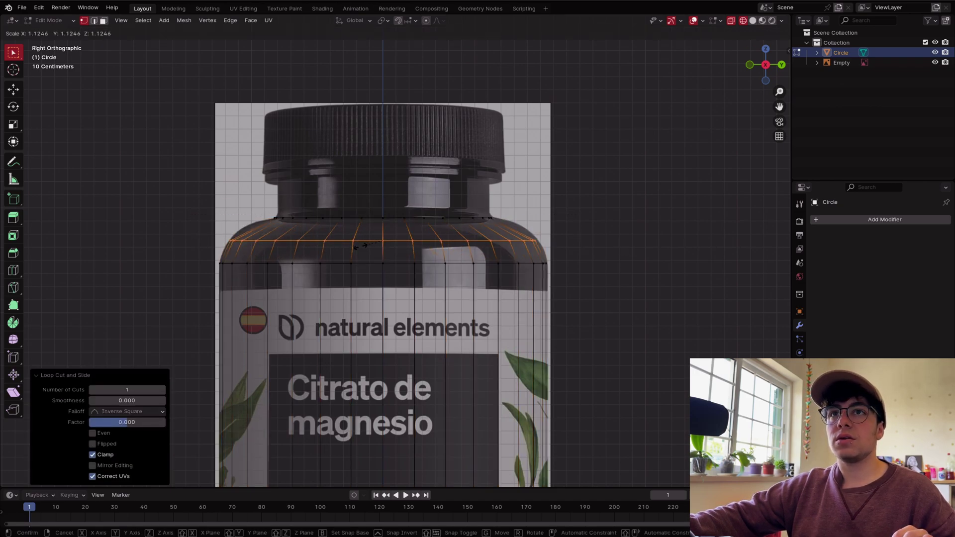
left_click(359, 246)
key("ctrl+r")
left_click(422, 230)
right_click(421, 231)
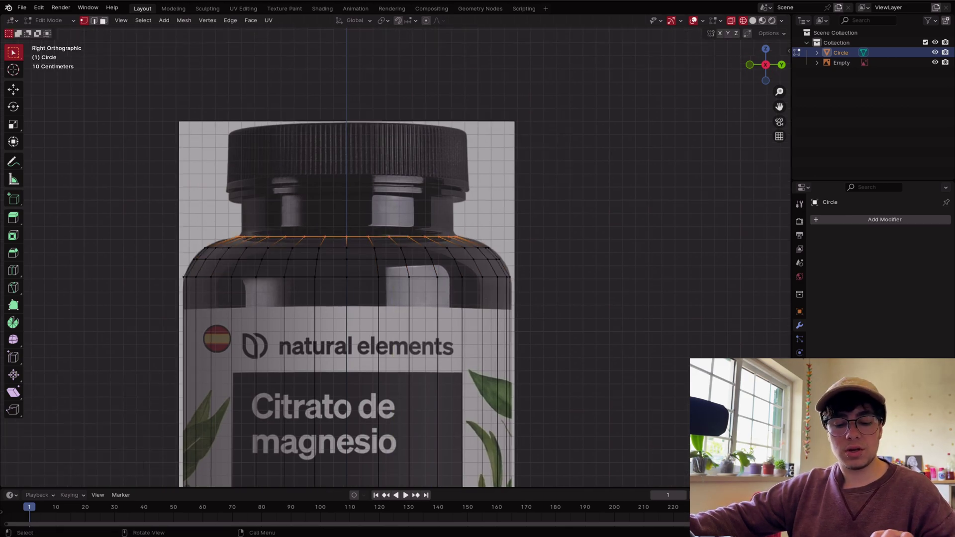
Step: Extrude the top ring up along Z to form the neck and fill its opening with a face
key("e")
key("z")
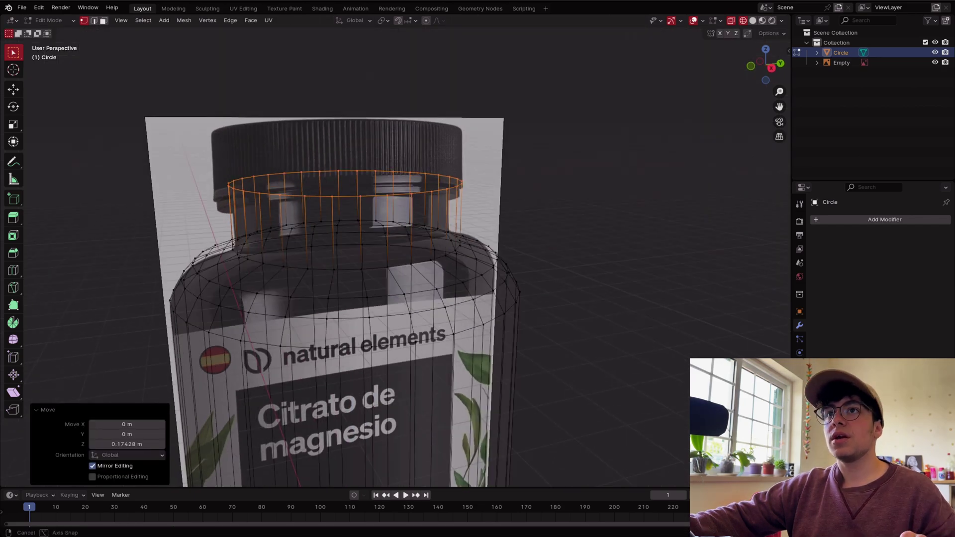
scroll(362, 299, "down", 3)
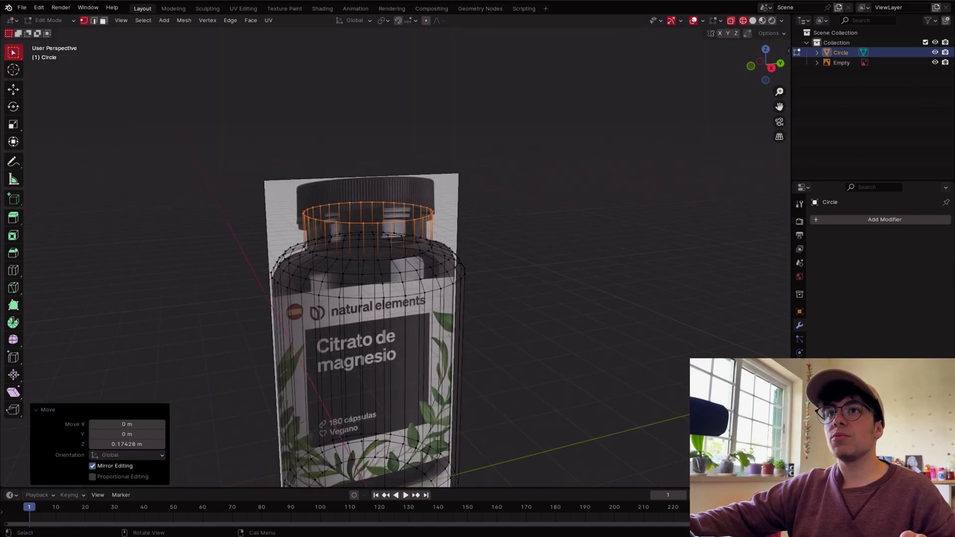
key("f")
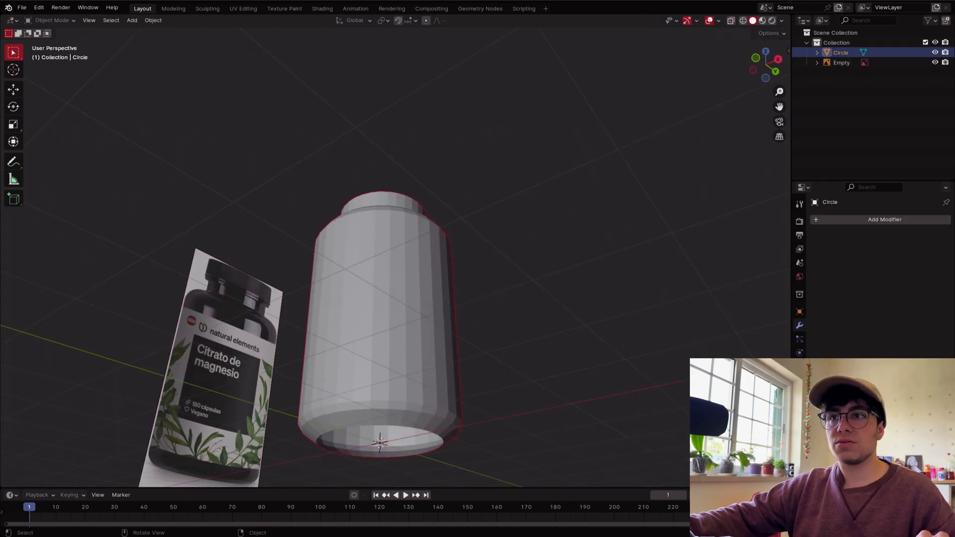
Step: Fill the open bottom edge loop of the bottle with a face
key("Tab")
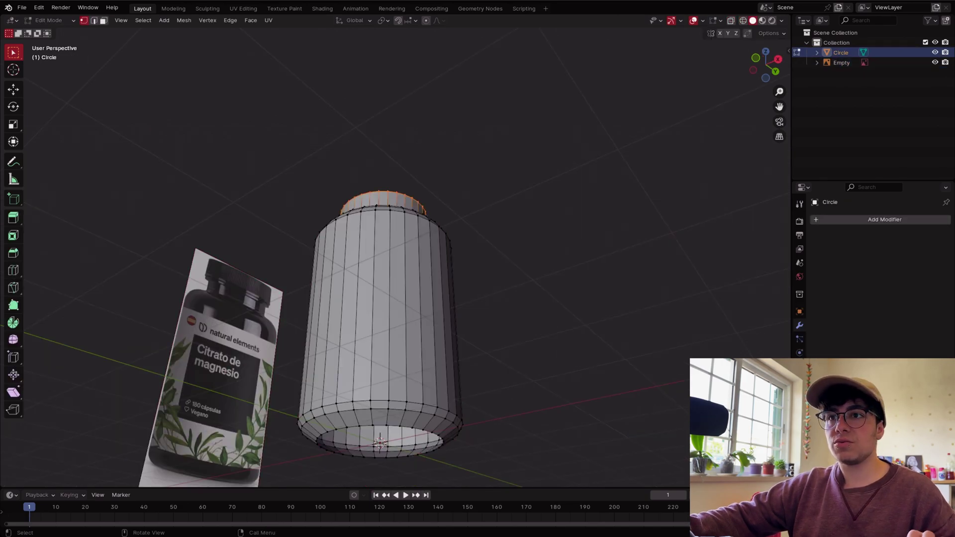
left_click(377, 425, "alt")
key("f")
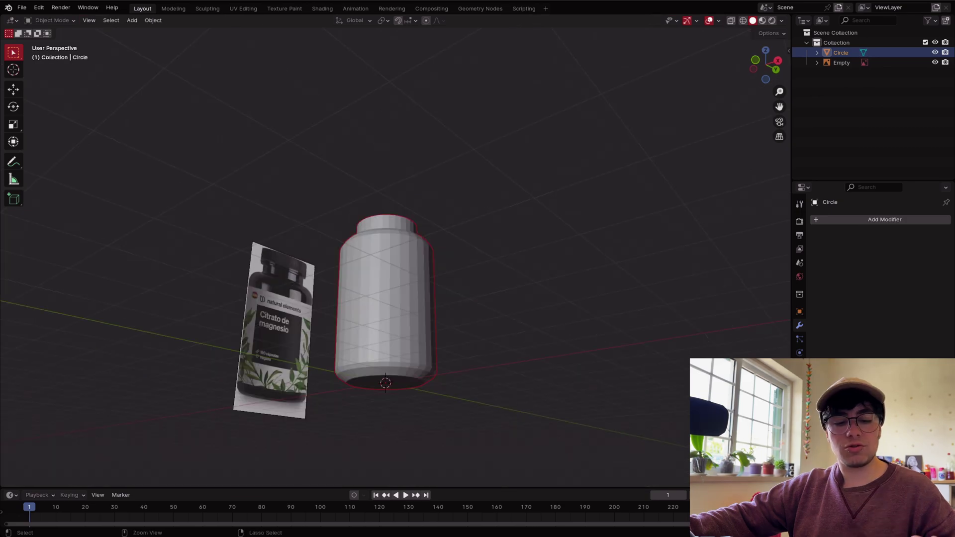
Step: Add a level 1 Subdivision modifier to the bottle and shade it smooth
key("ctrl+1")
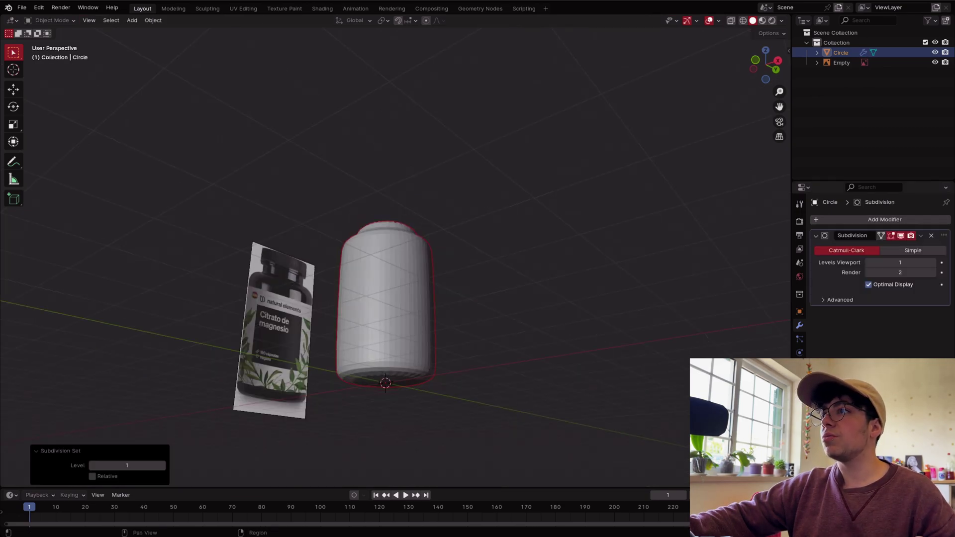
key("shift+a")
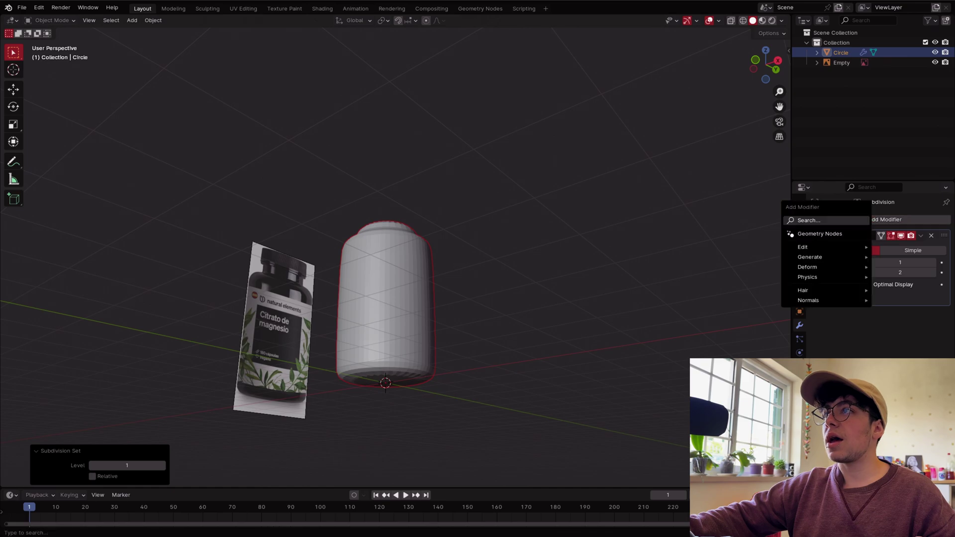
left_click(846, 221)
middle_click_drag(497, 239, 507, 298)
scroll(506, 298, "up", 2)
right_click(381, 266)
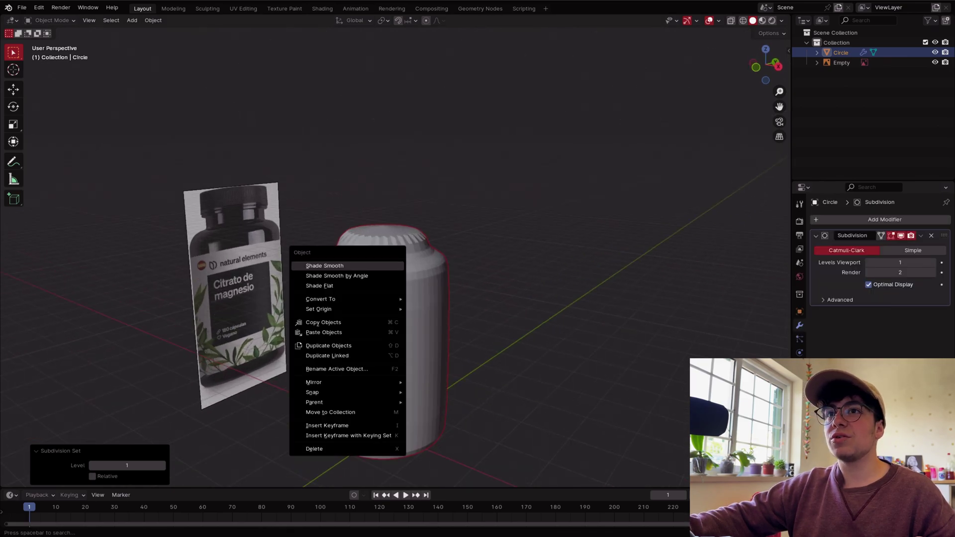
left_click(381, 266)
Step: Inset the bottle neck's top face by 0.0447 m, then inset it again by about 0.21 m
middle_click_drag(382, 266, 389, 286)
scroll(390, 278, "up", 2)
key("Tab")
left_click(387, 257, "alt")
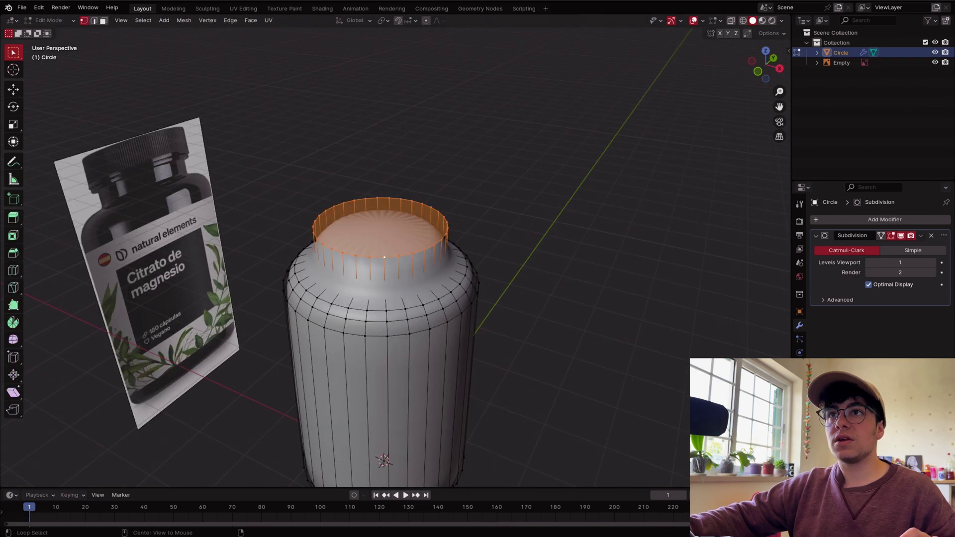
scroll(384, 257, "up", 1)
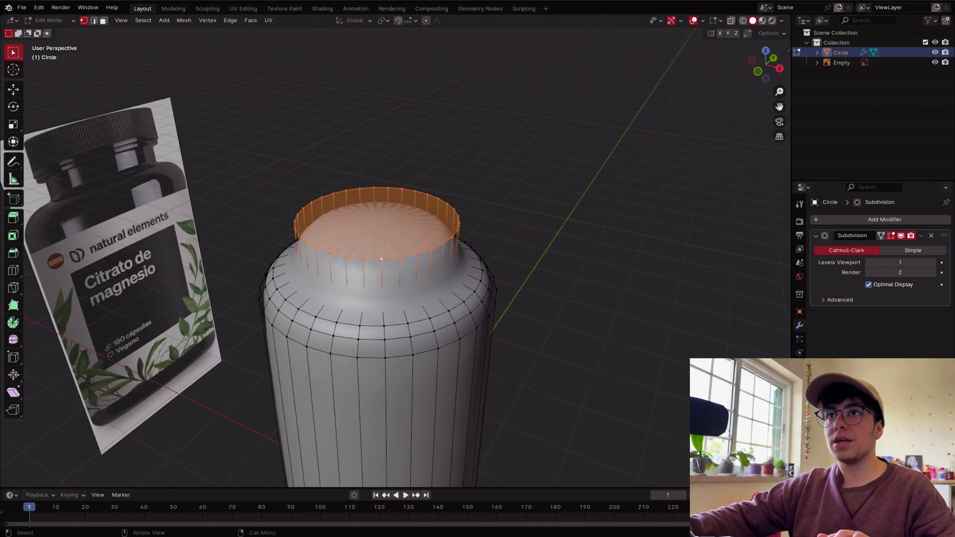
key("i")
left_click(507, 252)
key("i")
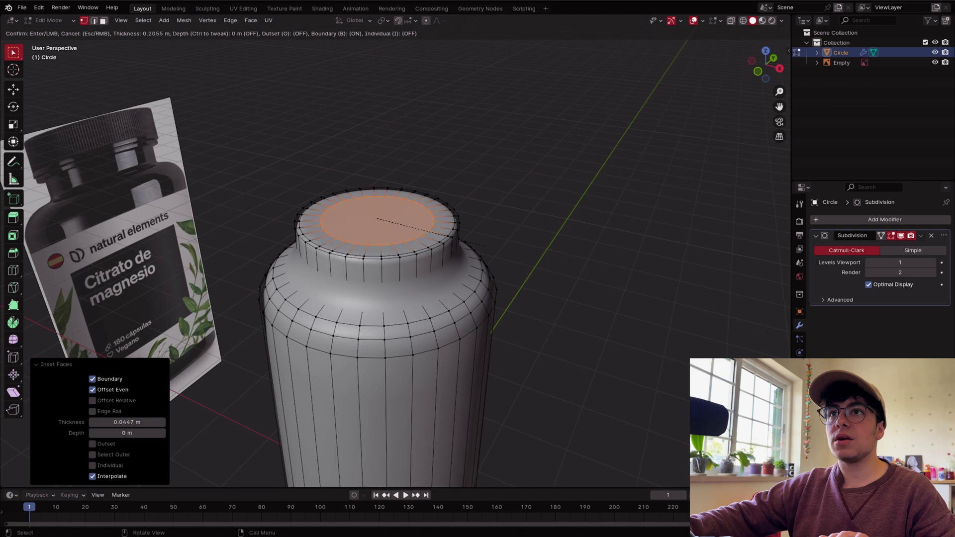
left_click(470, 241)
key("Tab")
Step: Inset the bottle's base face by about 0.37 m and raise the selected inner geometry about 0.069 m along Z
middle_click_drag(470, 241, 467, 187)
scroll(467, 199, "down", 5)
middle_click_drag(468, 299, 475, 271)
middle_click_drag(475, 271, 478, 90, "shift")
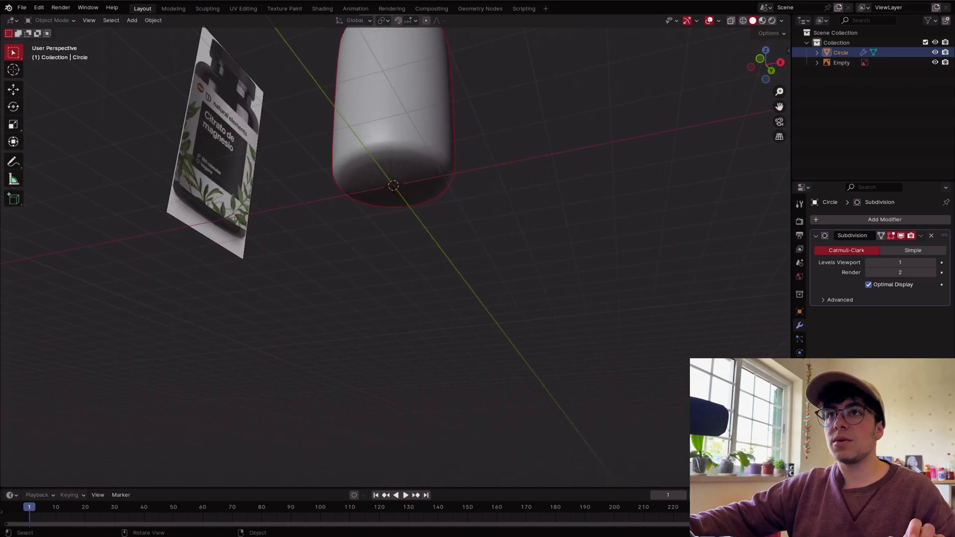
scroll(393, 224, "up", 3)
key("Tab")
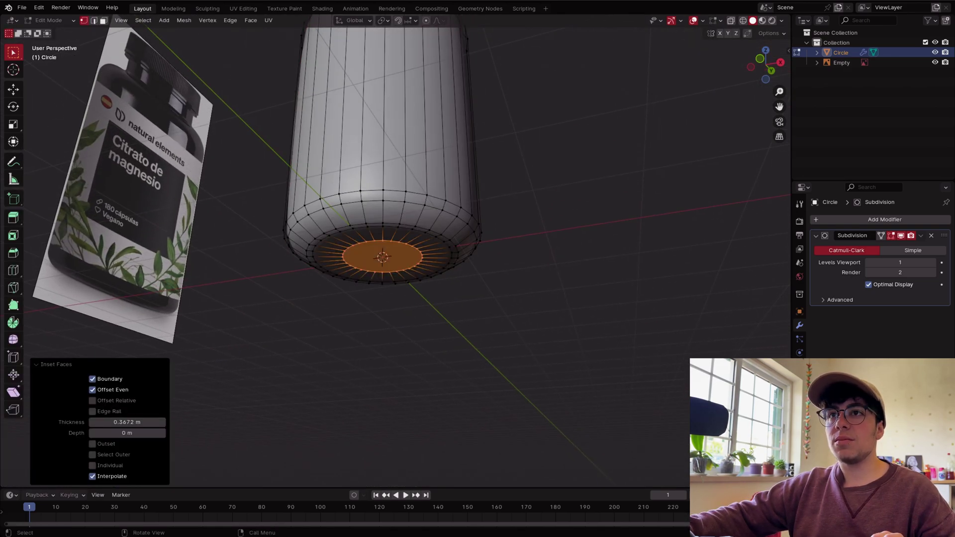
key("g")
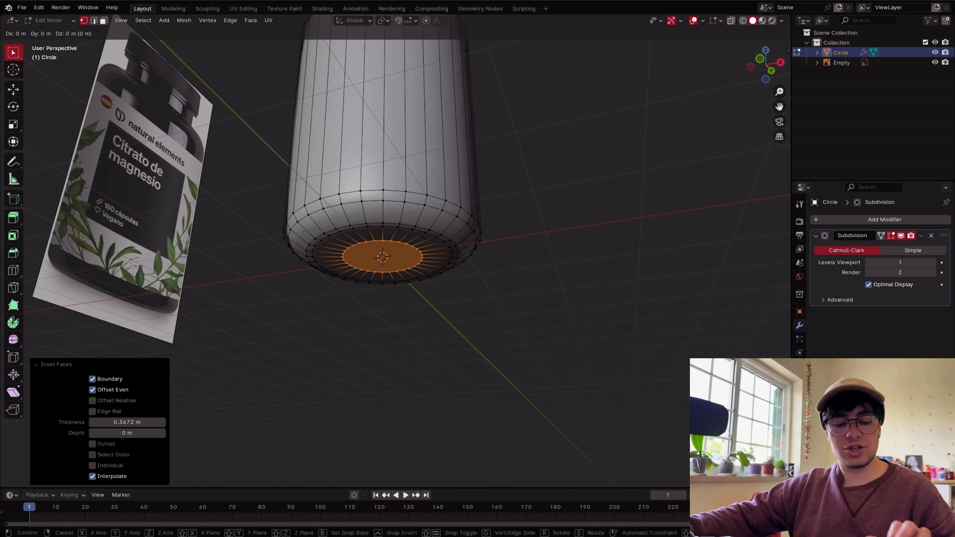
key("z")
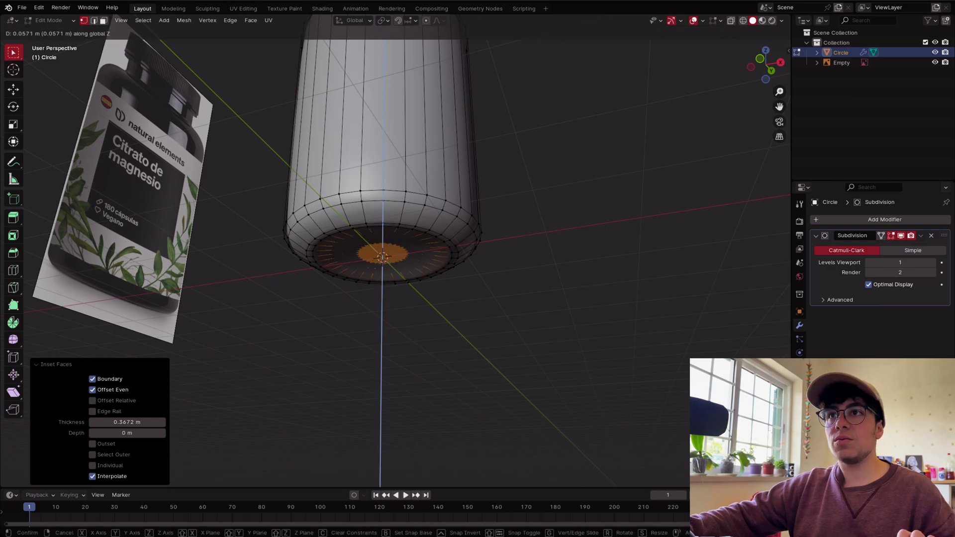
key("Return")
Step: Inset the raised centre of the bottle's base once more by about 0.19 m
key("i")
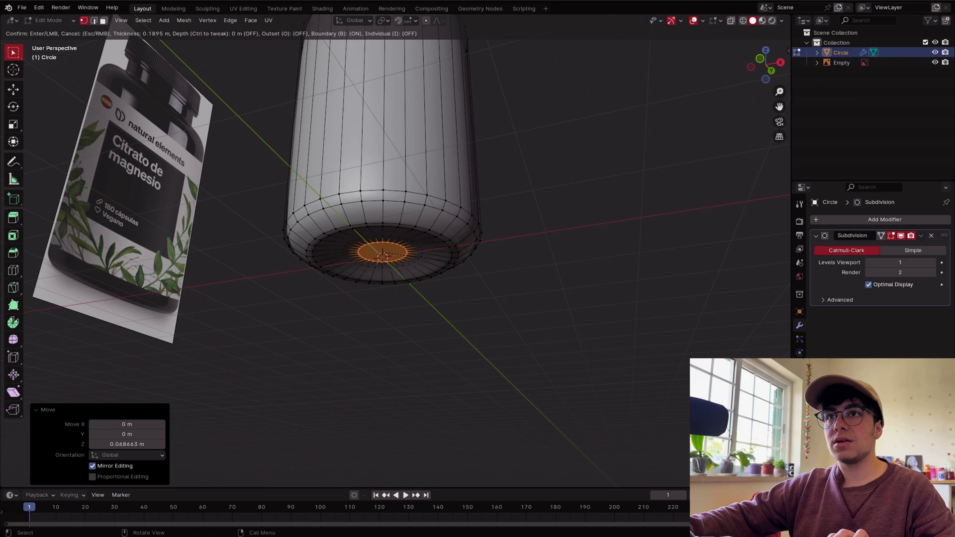
key("Return")
key("Tab")
Step: Show the bottle in wireframe over the reference photo from the right orthographic view, framed on its upper part
key("KP_3")
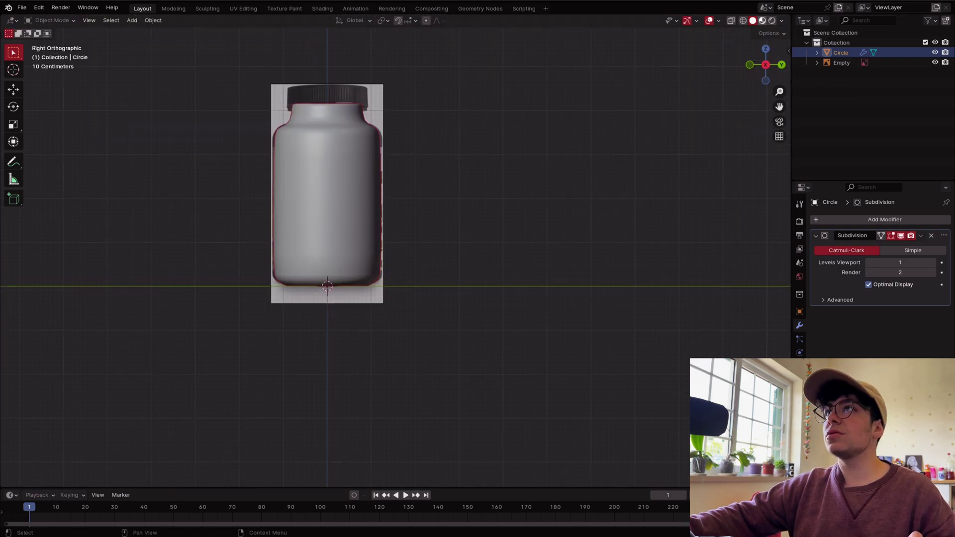
left_click(743, 21)
scroll(395, 250, "up", 3)
middle_click_drag(326, 165, 464, 334, "shift")
scroll(464, 335, "up", 2)
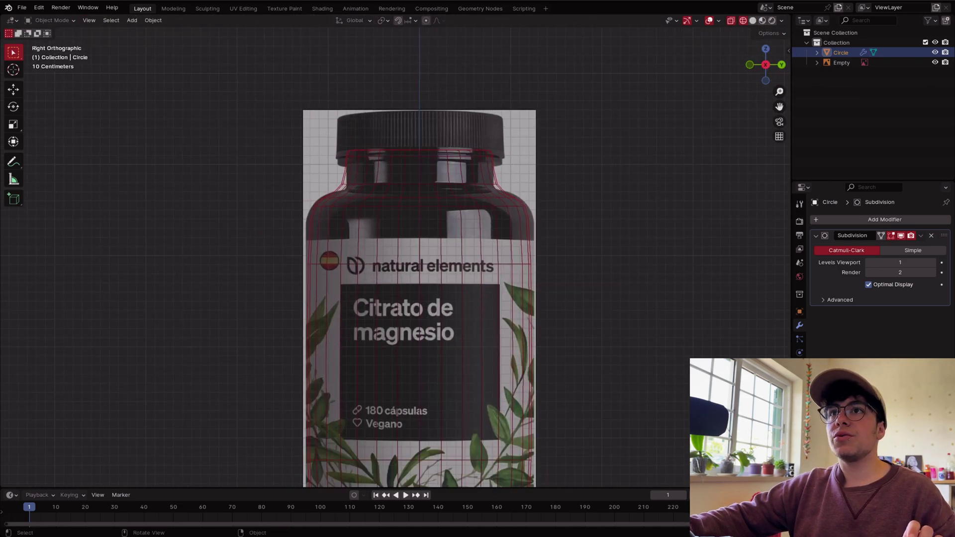
Step: Bevel the edge loop at the shoulder's lower edge about 0.016 m wide, and bevel the loop at the neck's base
key("Tab")
left_click(312, 212)
left_click(350, 212)
left_click(360, 211, "alt")
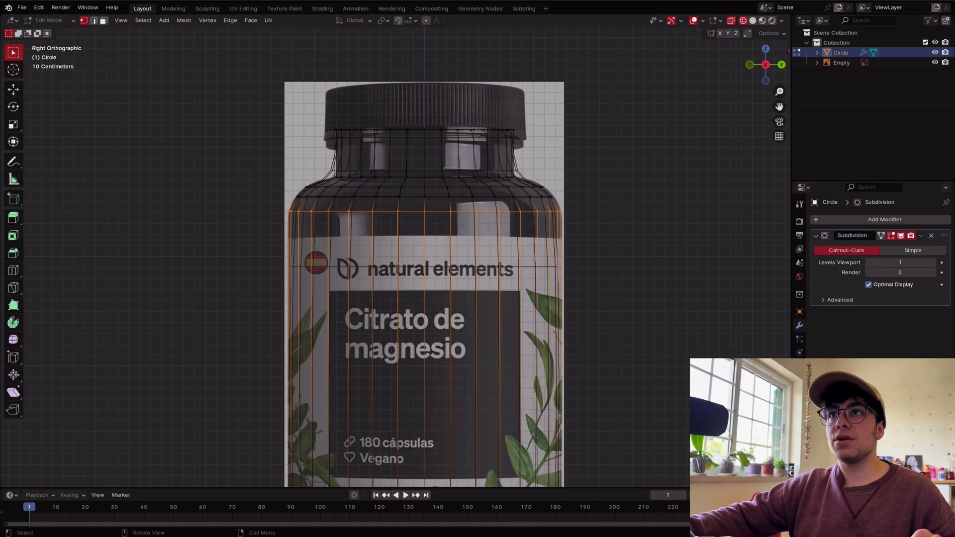
key("2")
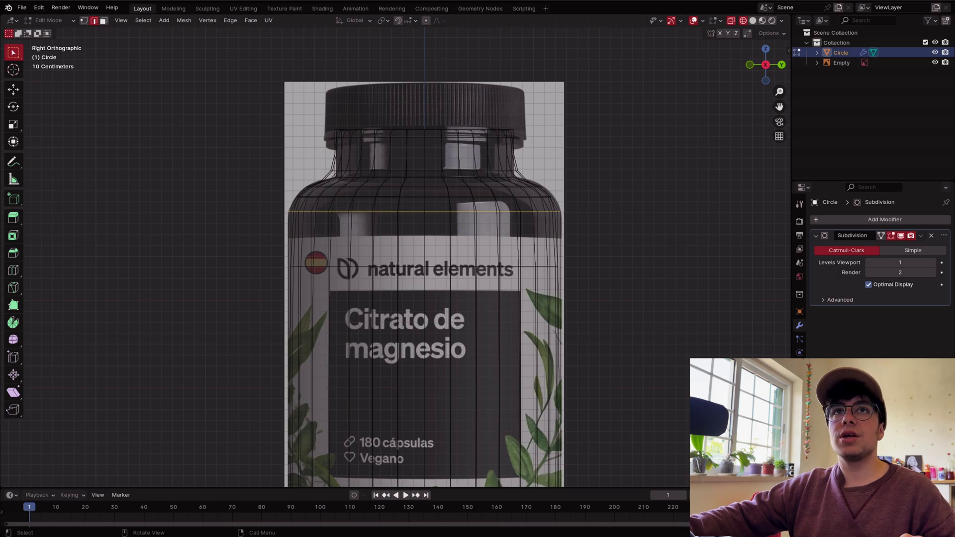
key("ctrl+b")
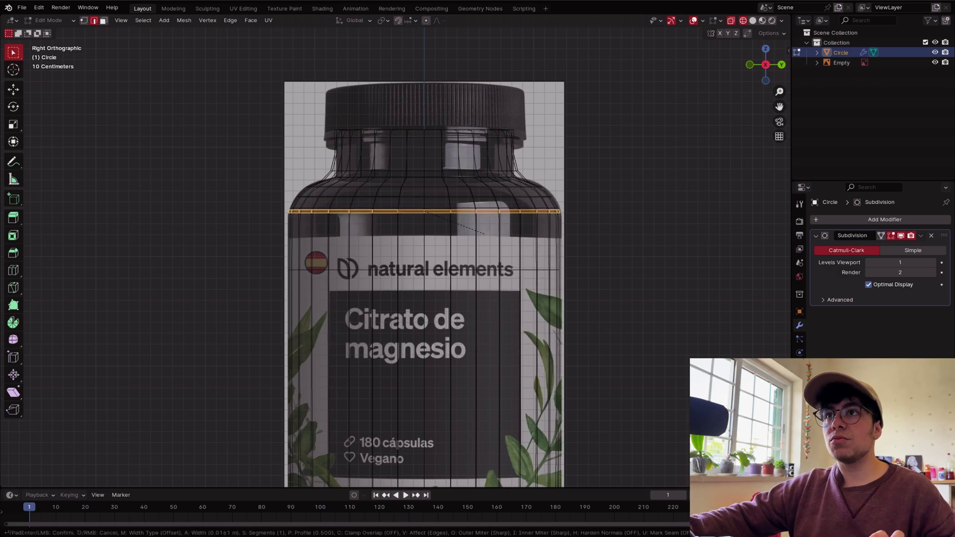
left_click(483, 233)
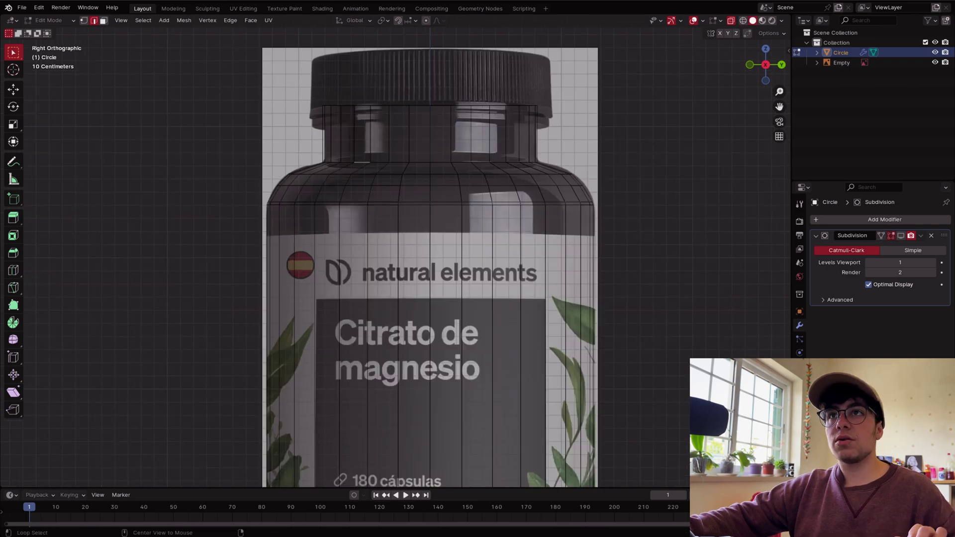
left_click(361, 162, "alt")
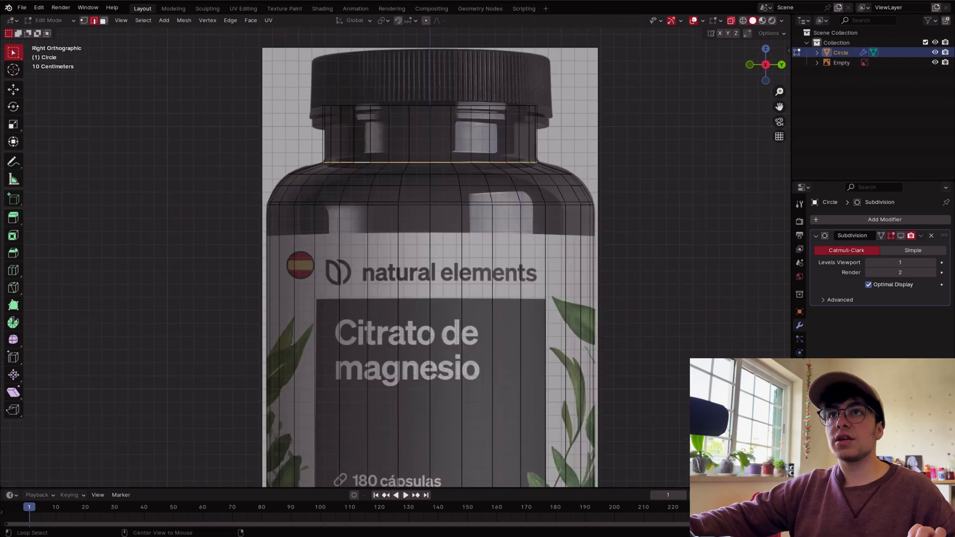
key("ctrl+b")
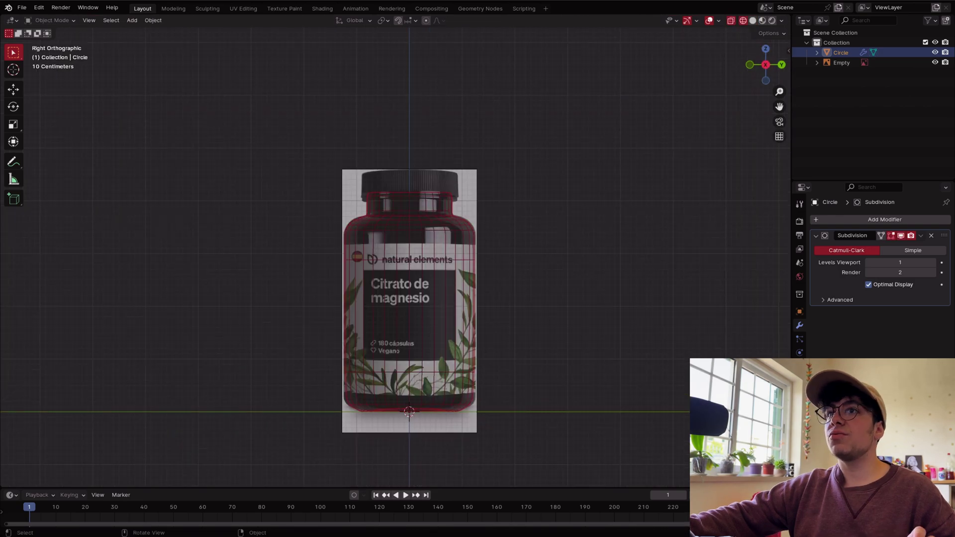
Step: Scale the bottle's bottom ring and base vertices by about 1.018 to match the reference outline
scroll(430, 259, "up", 4)
scroll(430, 258, "up", 1)
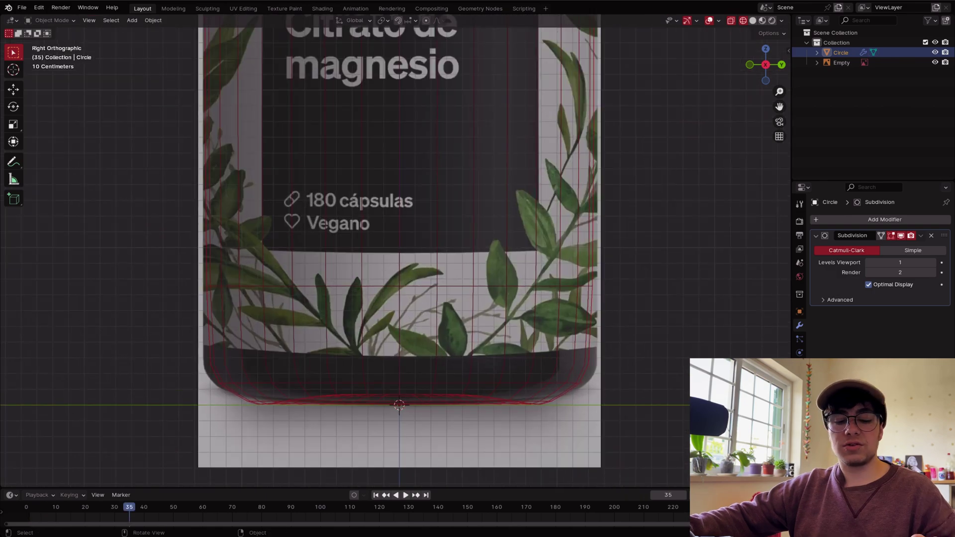
key("Tab")
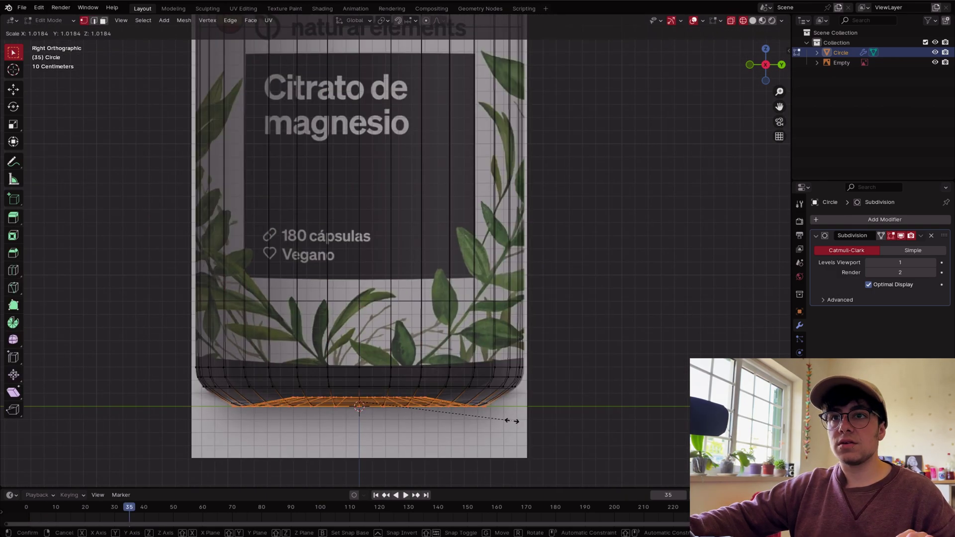
left_click(512, 419)
key("Tab")
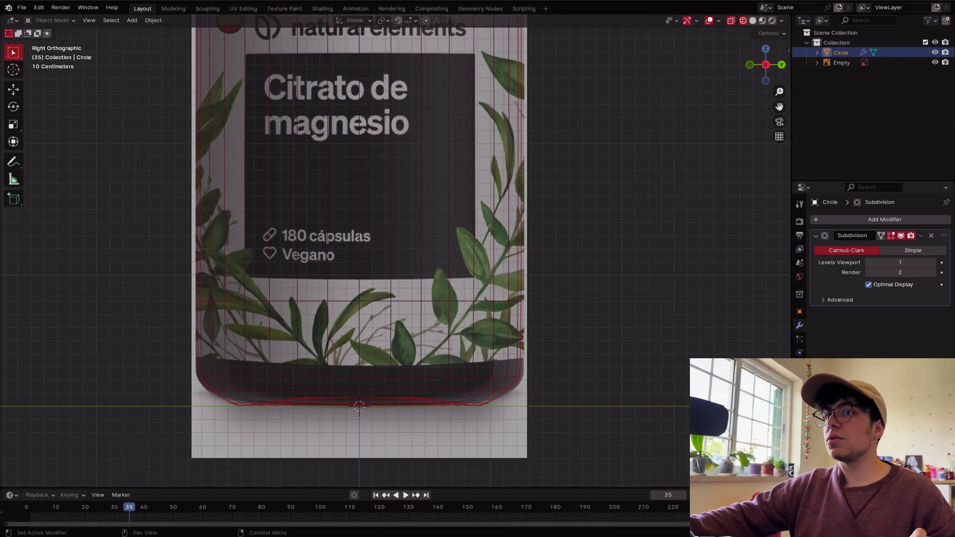
Step: Add a mesh circle with 58 vertices and a 1 m radius as the start of the cap
middle_click_drag(359, 259, 398, 263)
scroll(395, 259, "down", 6)
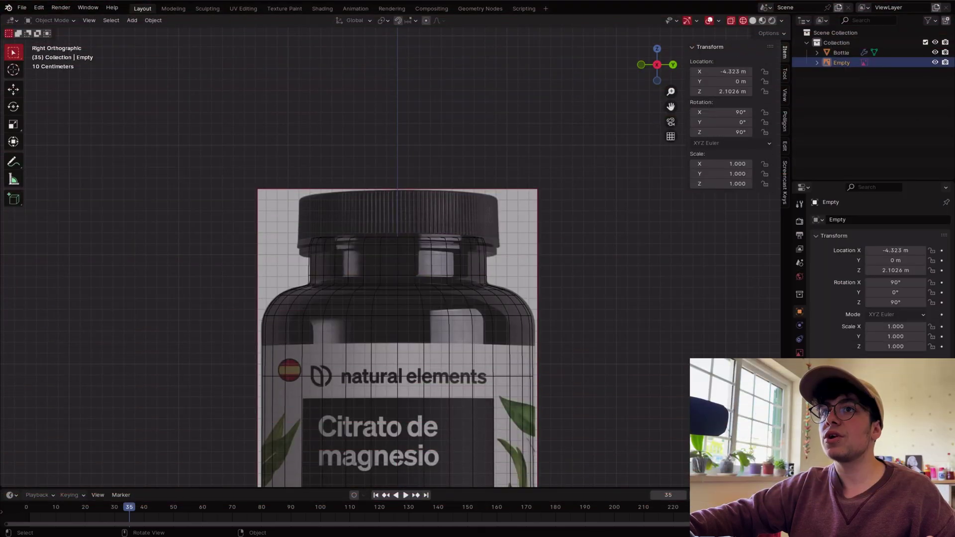
key("shift+a")
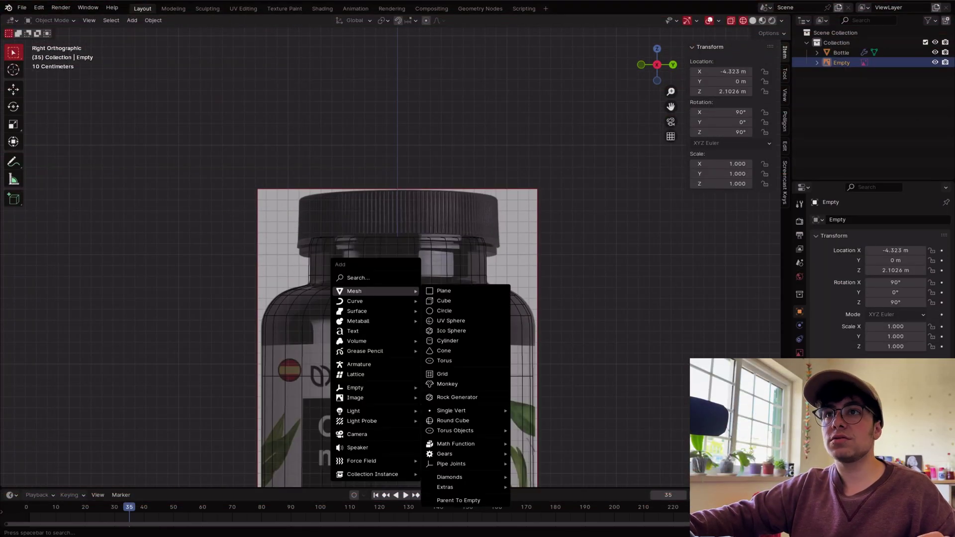
left_click(444, 311)
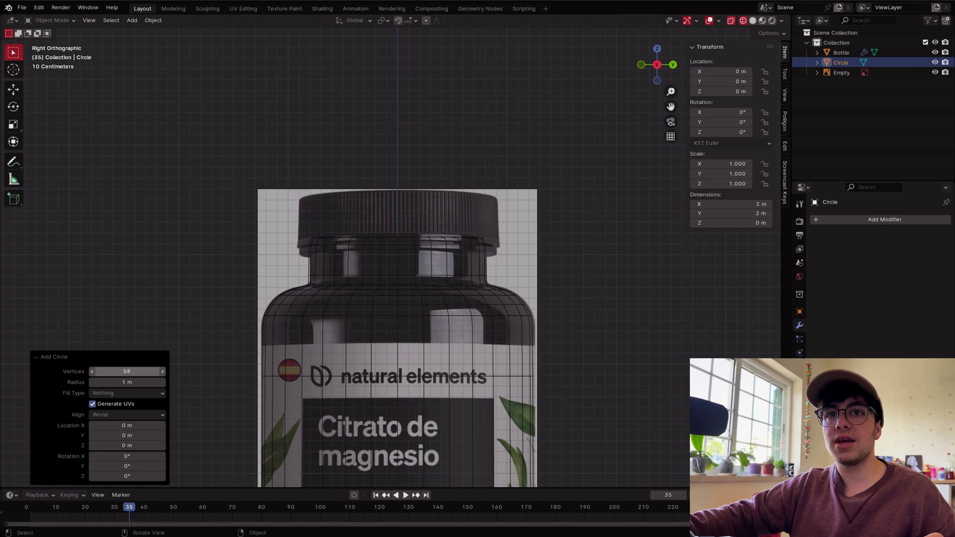
Step: Move the new circle up along Z to the lower rim of the cap in the reference photo
scroll(396, 258, "down", 4)
key("g")
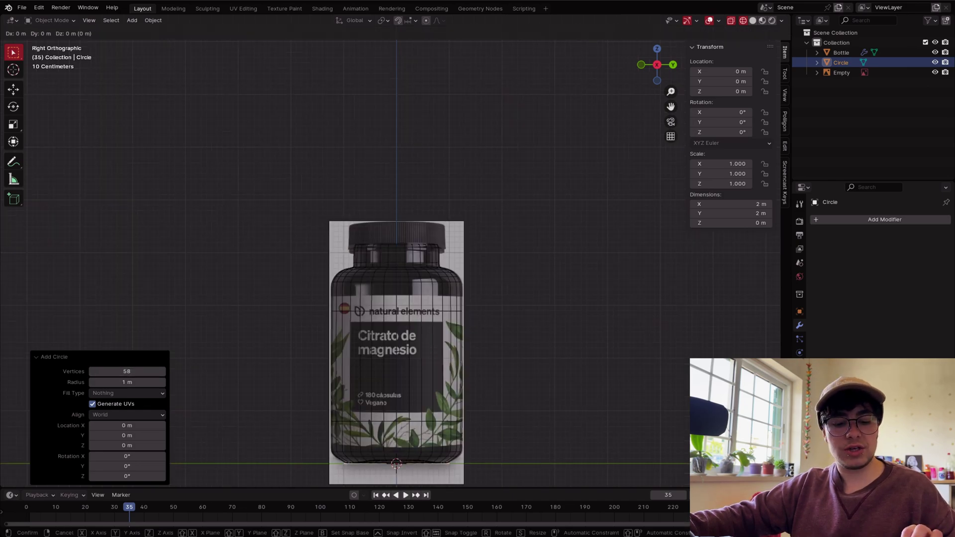
key("z")
key("Return")
Step: Scale all of the circle's vertices to 0.894 to match the width of the cap's lower rim
key("Tab")
key("KP_Decimal")
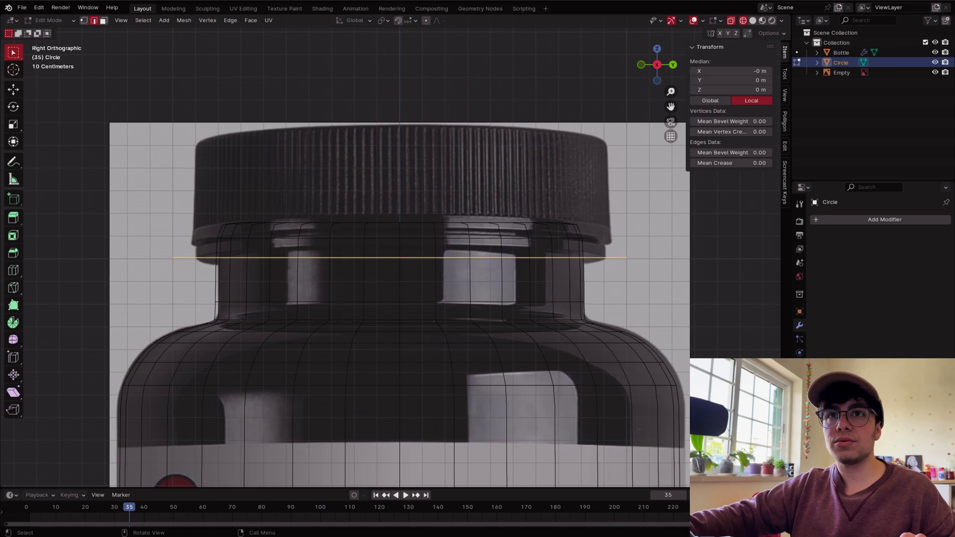
key("1")
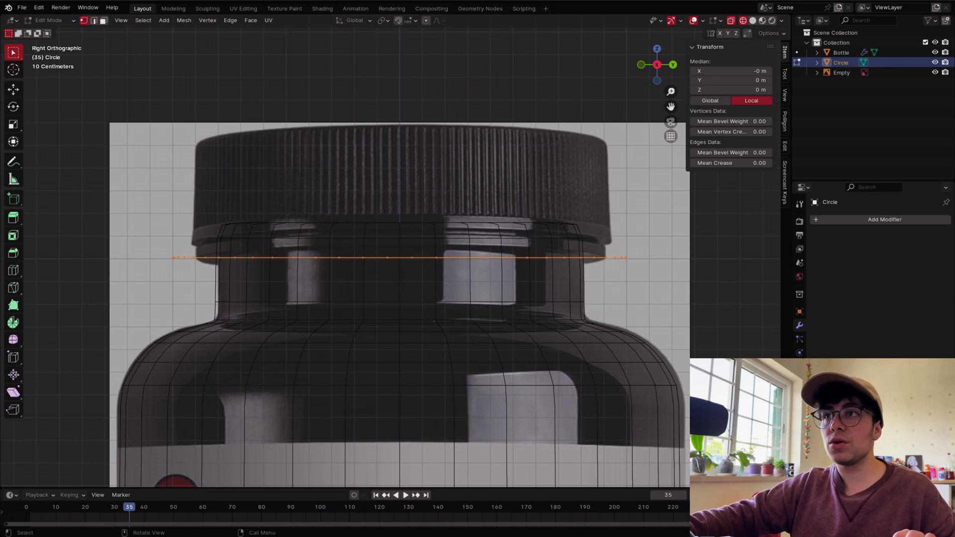
key("s")
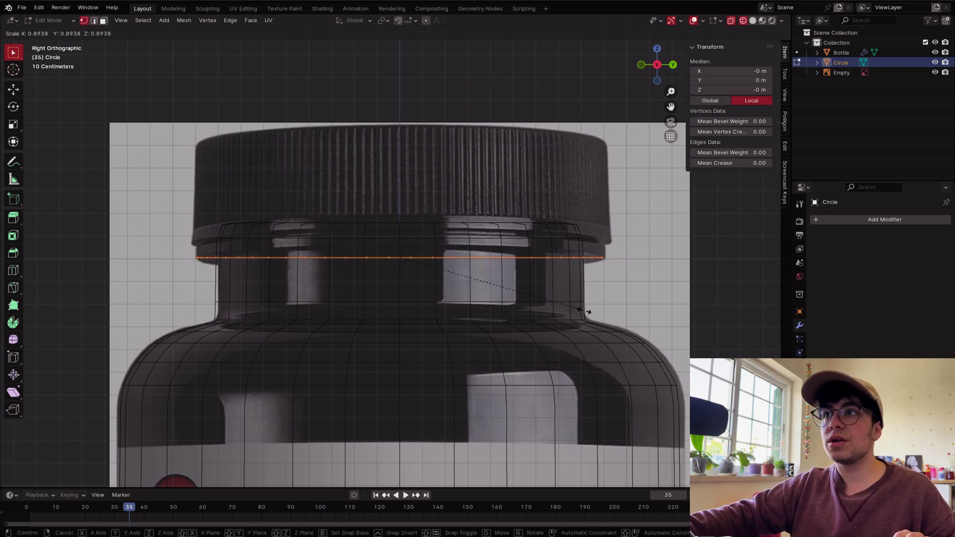
key("Return")
Step: Extrude the ring 0.055 m up along Z, then extrude it another 0.026 m to form the cap's lower band
key("e")
key("z")
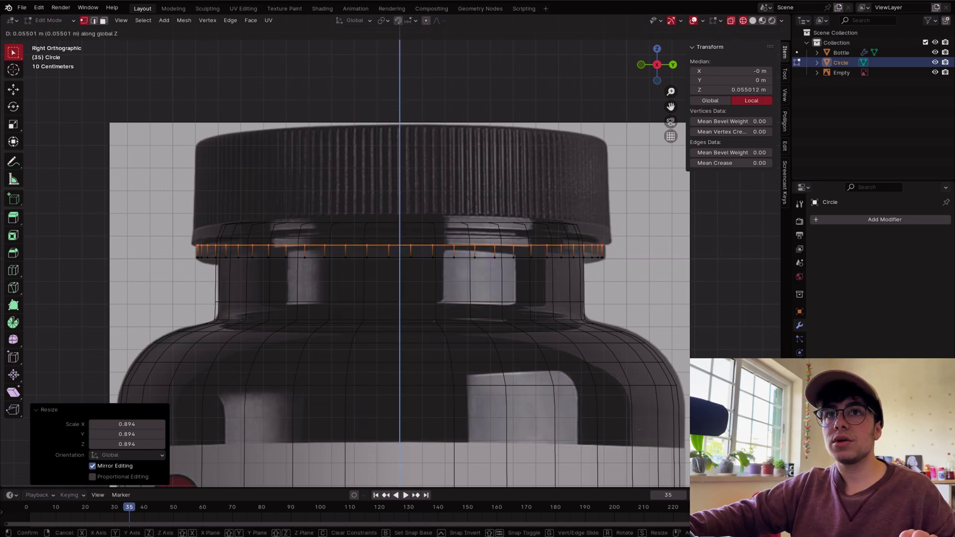
key("Return")
key("g")
key("z")
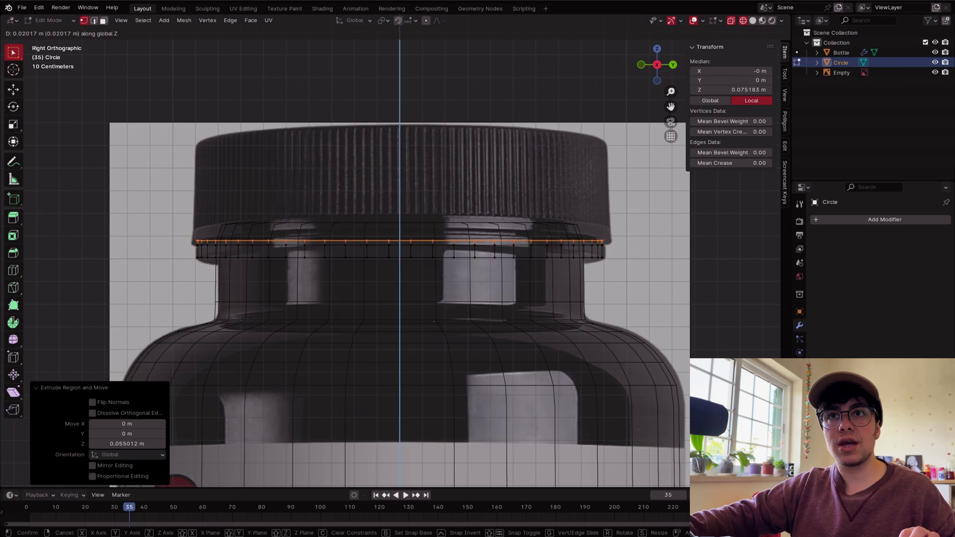
key("Return")
scroll(396, 254, "up", 1)
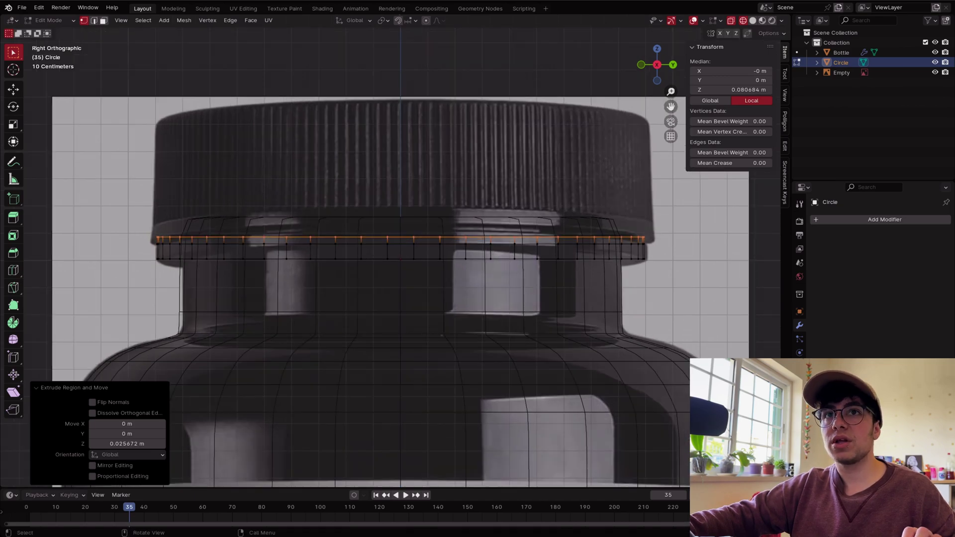
Step: Extrude the top ring outward by scaling it to the cap's wider edge, then extrude it 0.074 m up along Z
key("e")
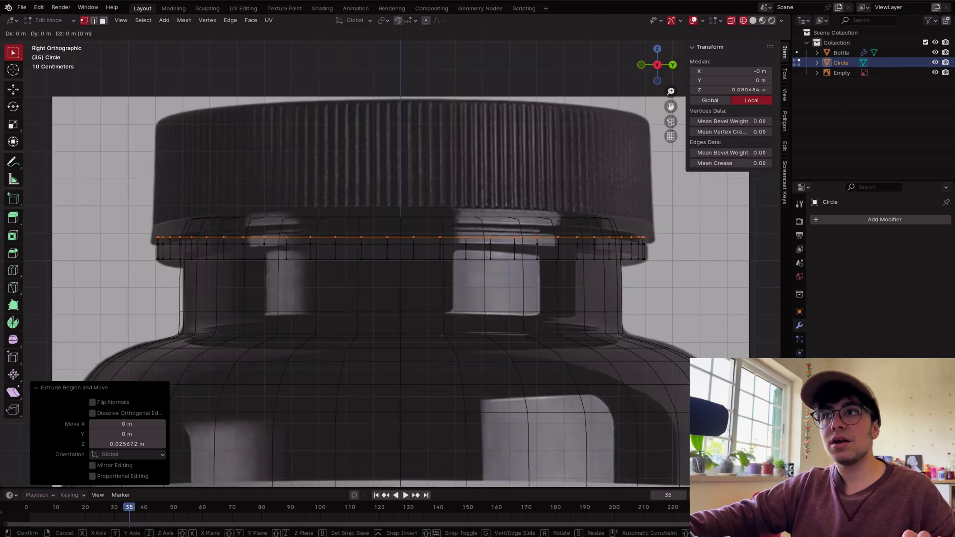
key("Escape")
key("s")
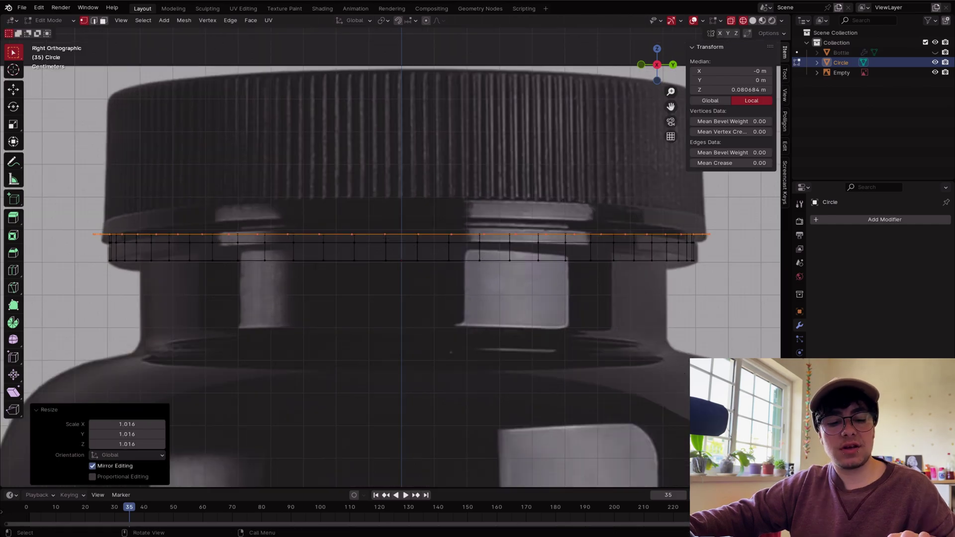
key("e")
key("z")
key("Return")
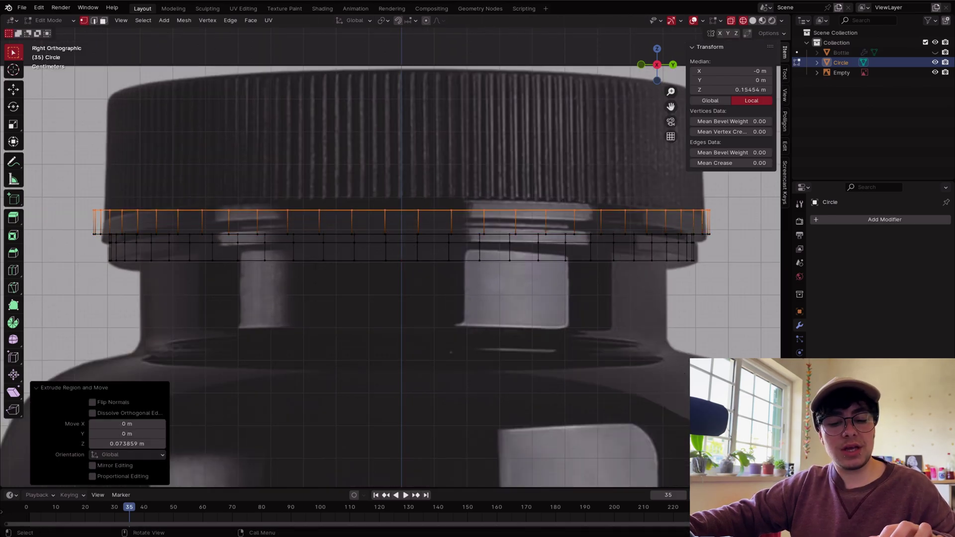
Step: Extrude the ring inward by scaling it to the ribbed wall's width, then extrude it 0.429 m up to the cap's top
key("e")
key("Escape")
key("s")
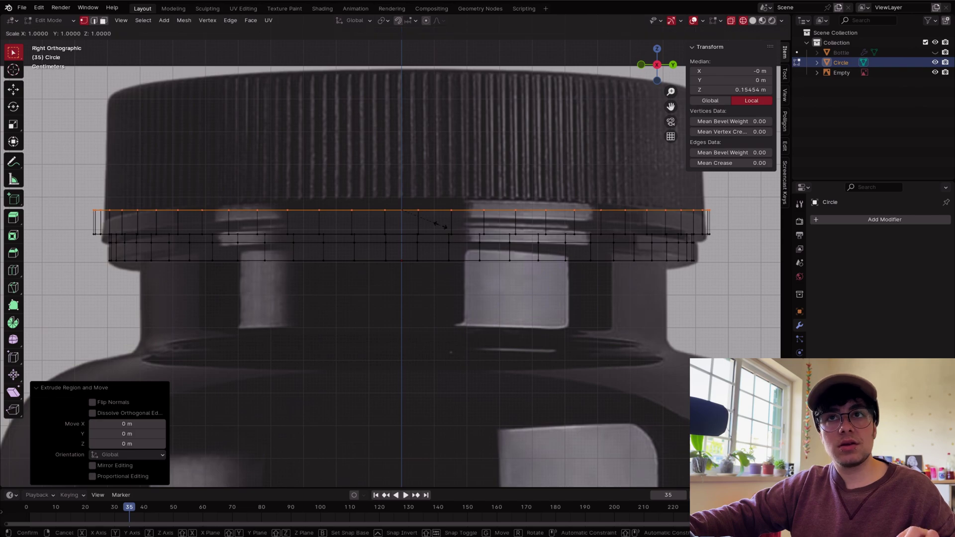
key("Return")
key("e")
key("z")
key("Return")
Step: Add one horizontal loop cut to the cap's tall wall and slide it close to the top edge
key("ctrl+r")
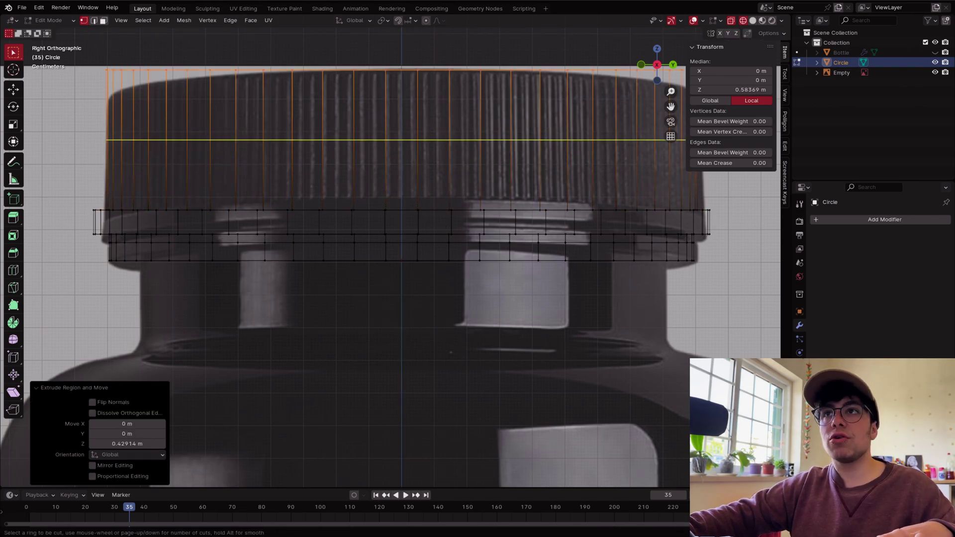
left_click(442, 141)
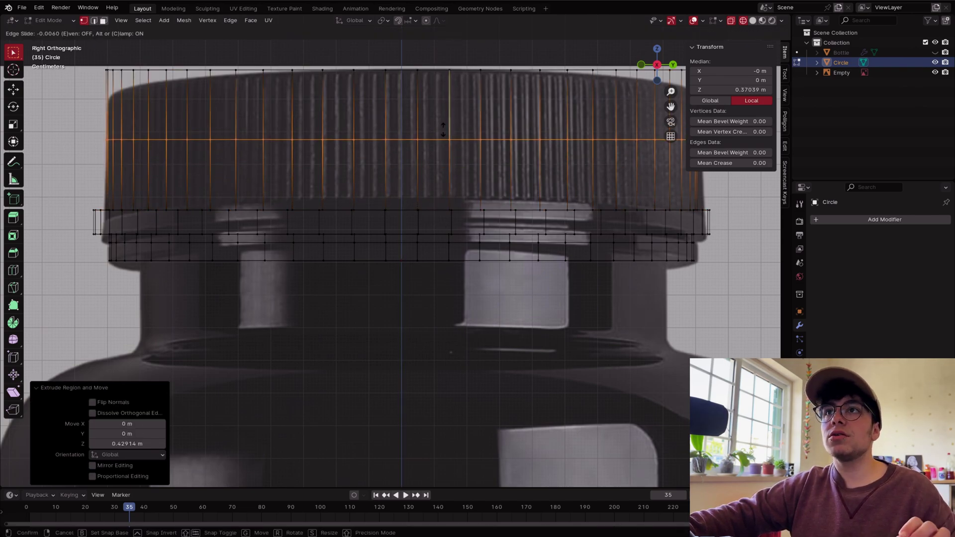
left_click(442, 64)
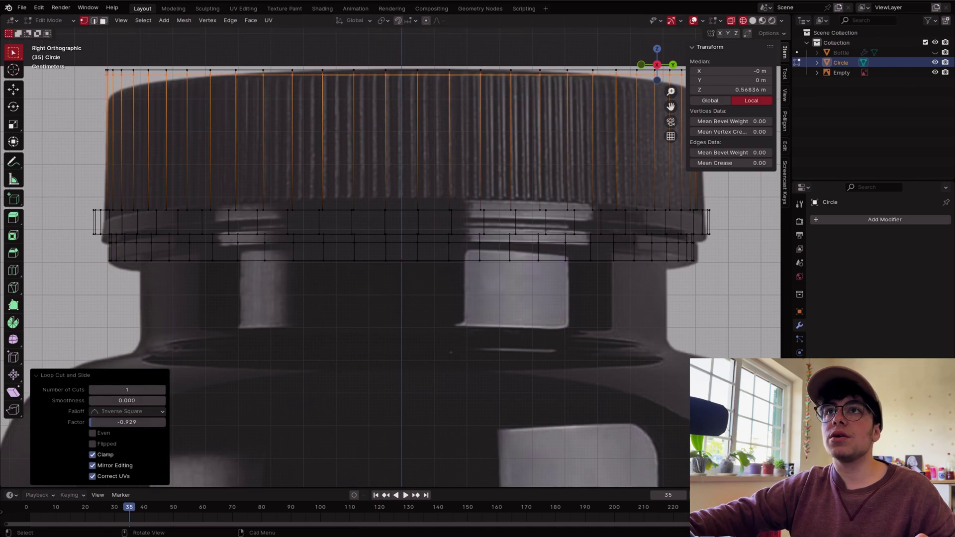
Step: Select all the tall wall faces below the new loop and subdivide them
key("3")
scroll(395, 250, "down", 2)
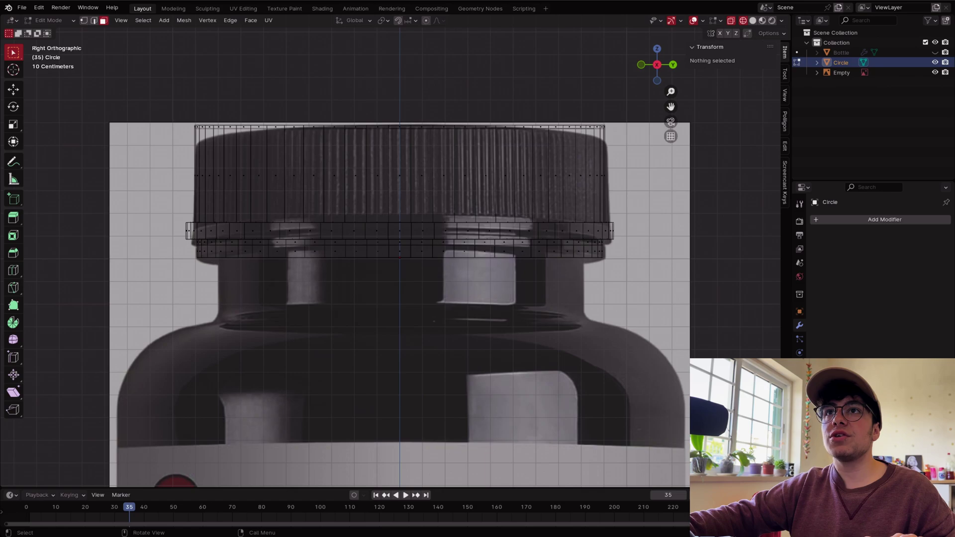
left_click(443, 176)
left_click_drag(185, 163, 617, 192)
right_click(374, 123)
mouse_move(374, 124)
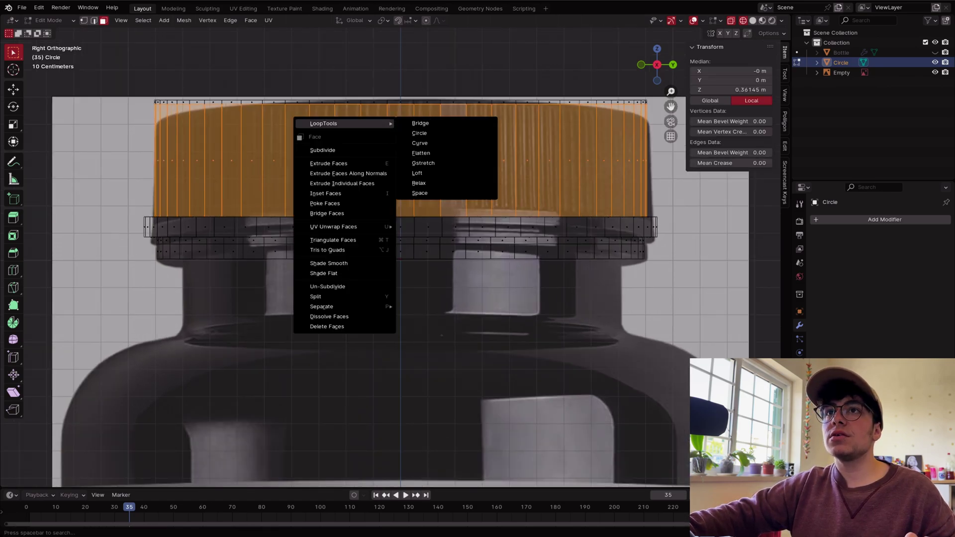
left_click(322, 150)
Step: Dissolve the horizontal edge loop running around the middle of the cap's wall, keeping the vertical divisions
key("2")
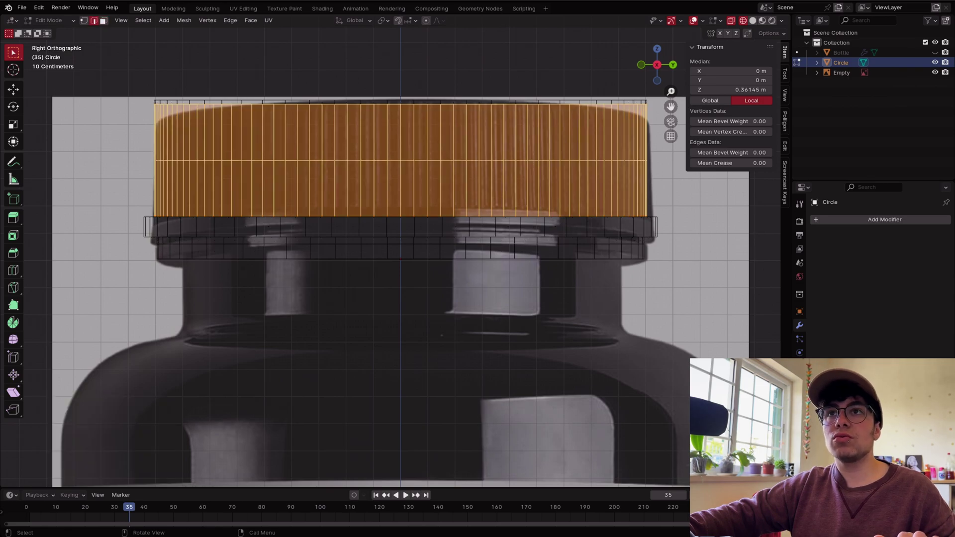
left_click(303, 160)
left_click(304, 160, "alt")
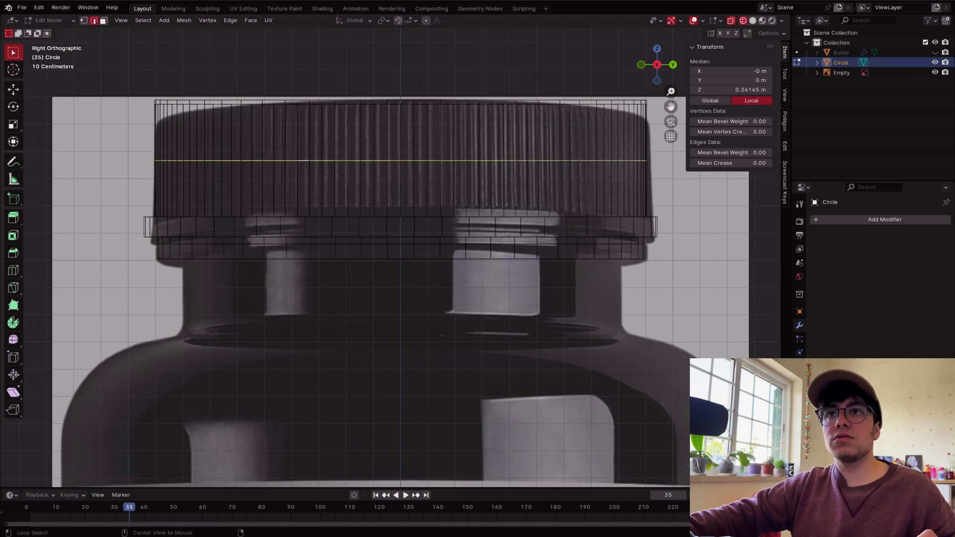
key("x")
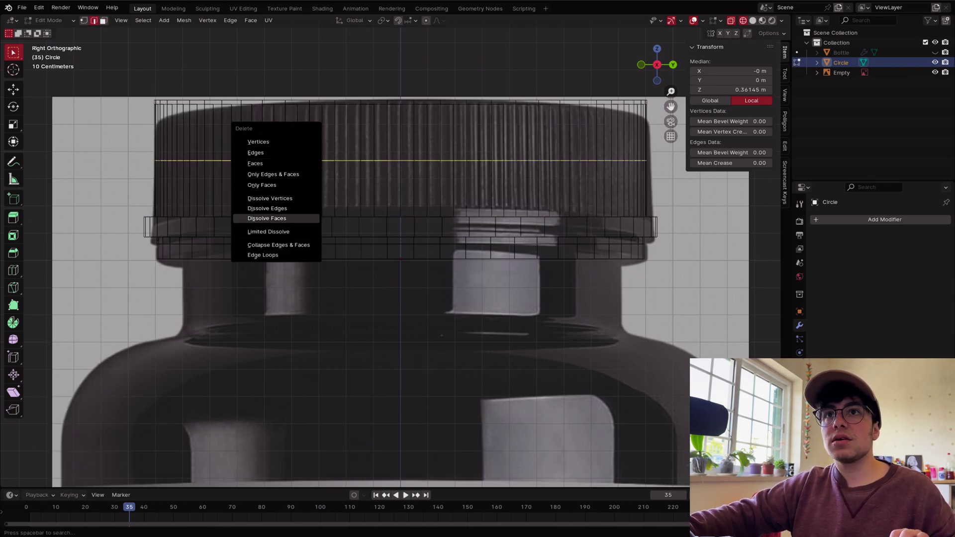
left_click(267, 209)
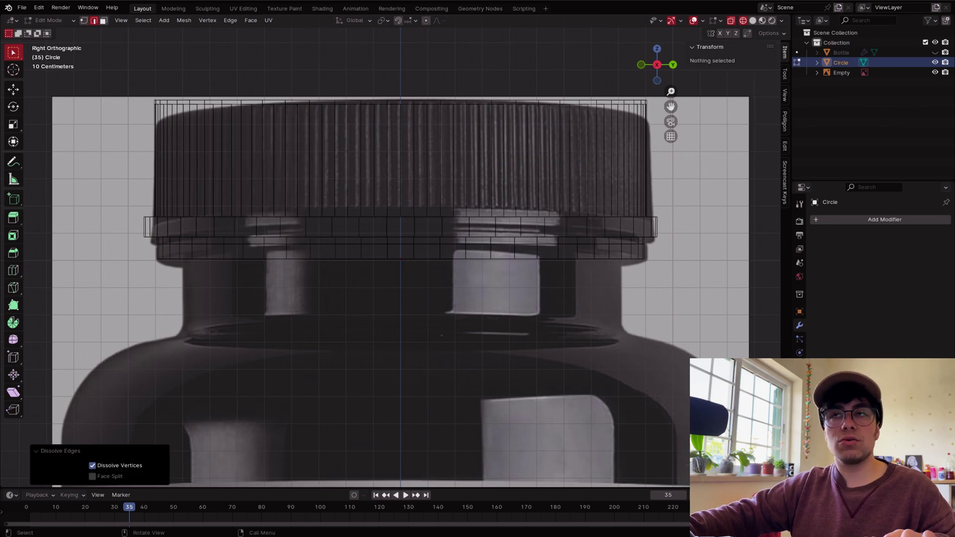
Step: Inset all the tall wall faces individually with a thickness of about 0.014 m
key("3")
left_click_drag(133, 141, 652, 192)
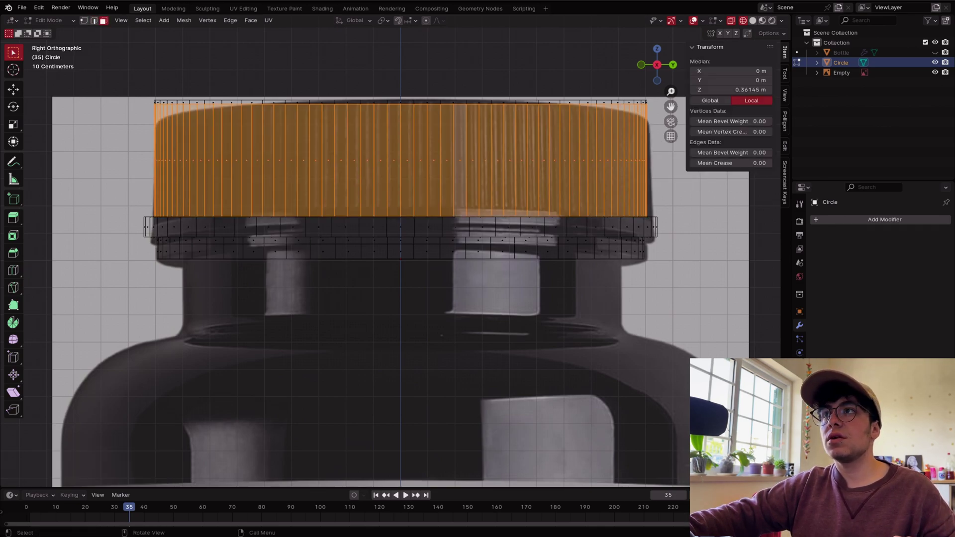
key("i")
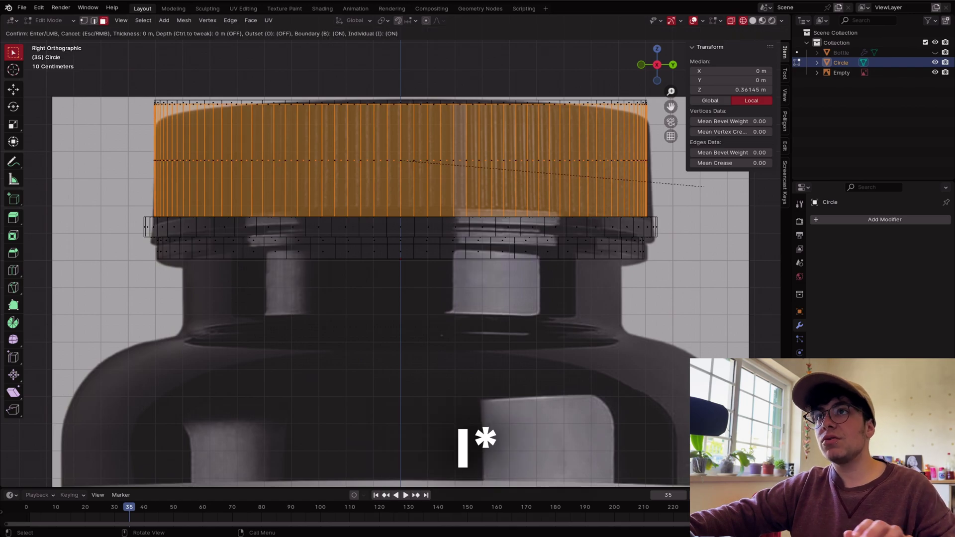
left_click(699, 186)
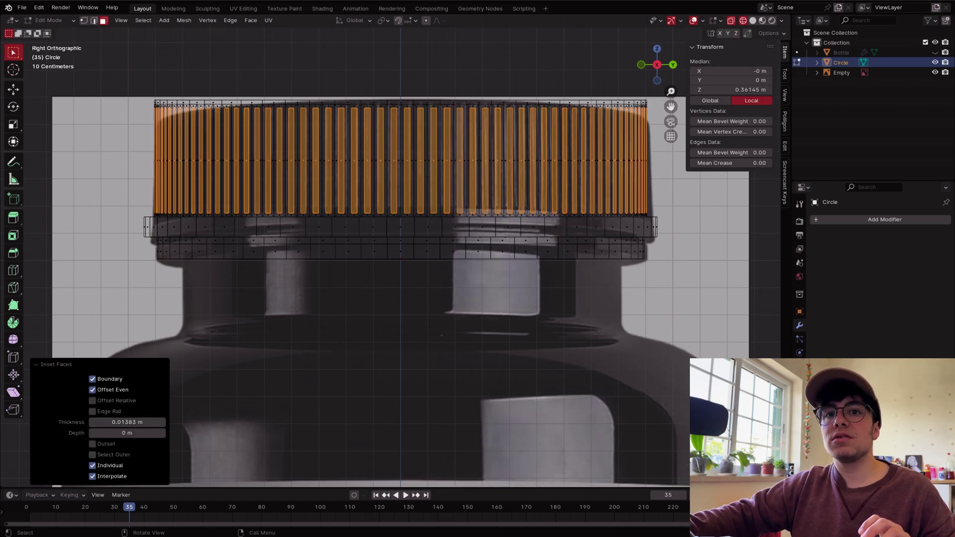
left_click(93, 466)
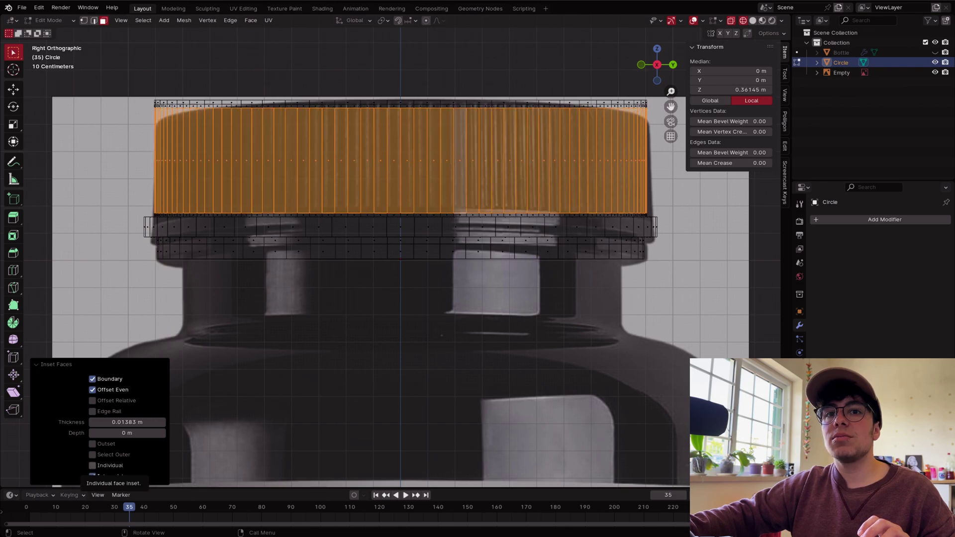
left_click(93, 465)
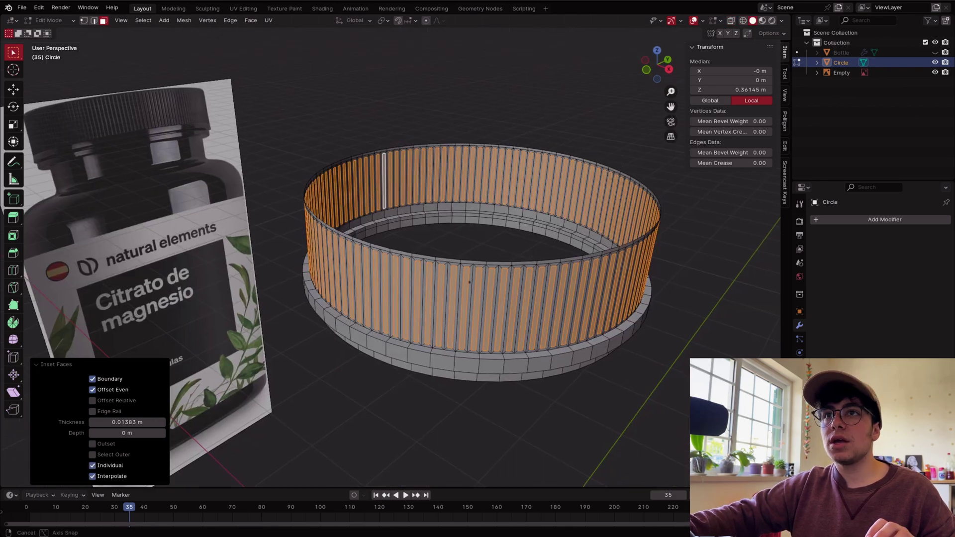
Step: Extrude the inset wall faces outward along their normals to form the cap's vertical ribs
scroll(401, 258, "down", 1)
scroll(400, 259, "up", 1)
scroll(401, 258, "down", 1)
key("alt+e")
left_click(410, 281)
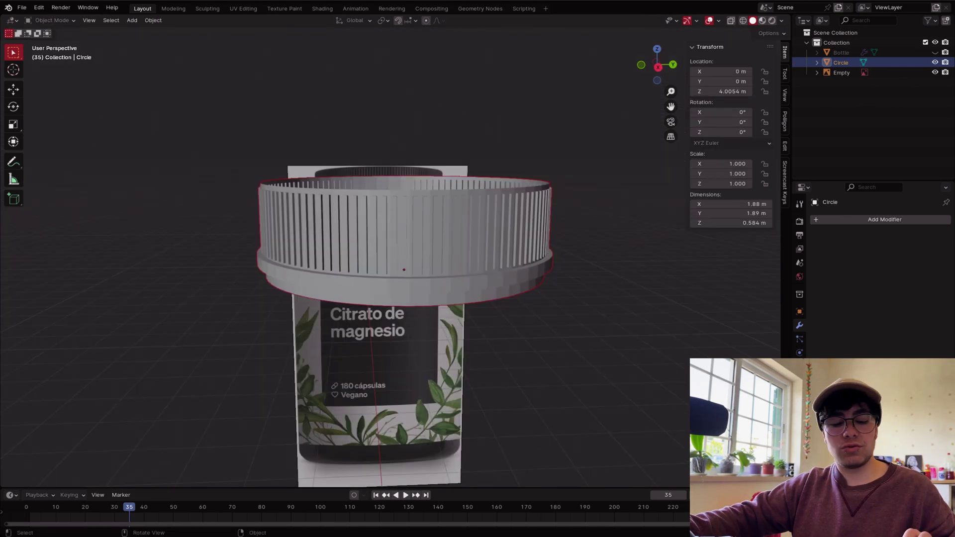
Step: Add a level 1 Subdivision modifier to the cap and shade it smooth
key("ctrl+1")
right_click(368, 224)
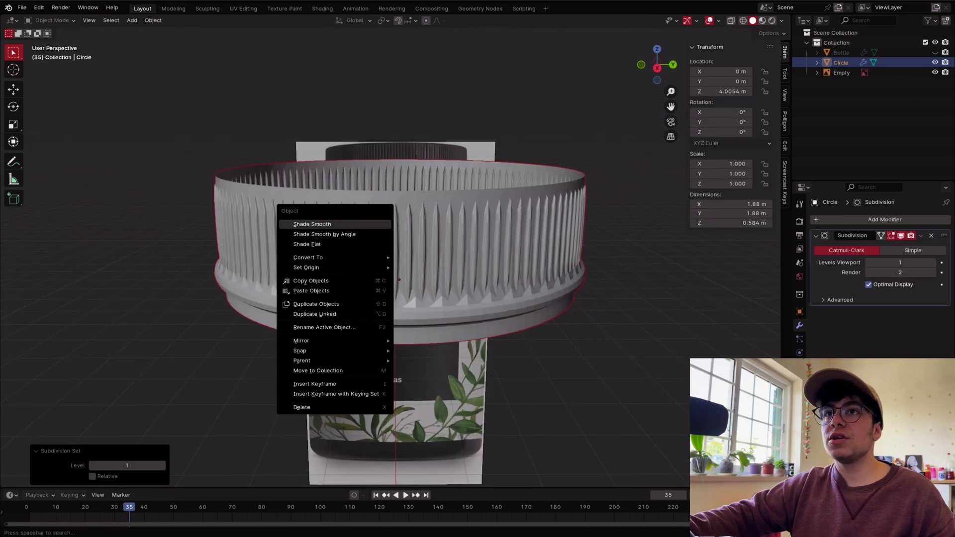
left_click(312, 224)
Step: Add supporting loop cuts around the ribs, one close to their upper ends and one close to their lower ends
key("Tab")
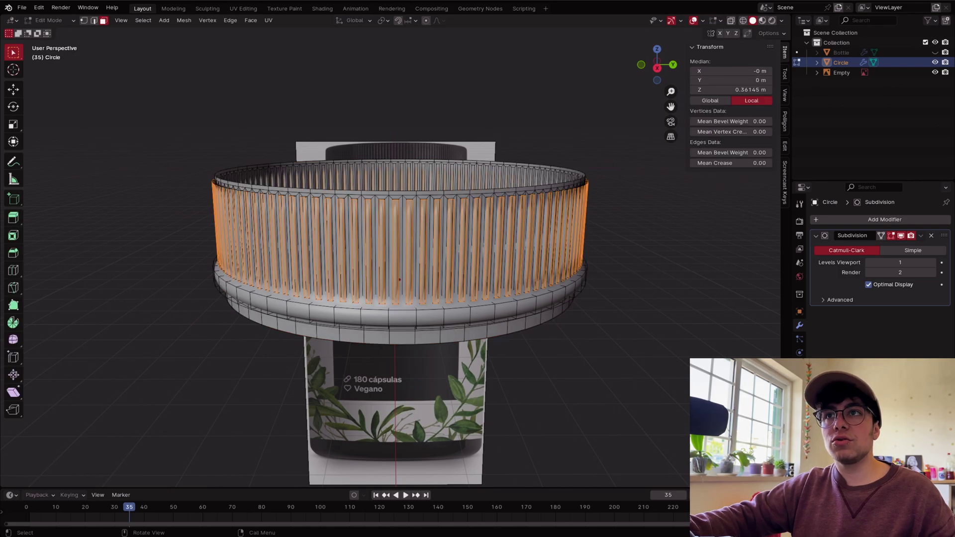
scroll(398, 259, "up", 2)
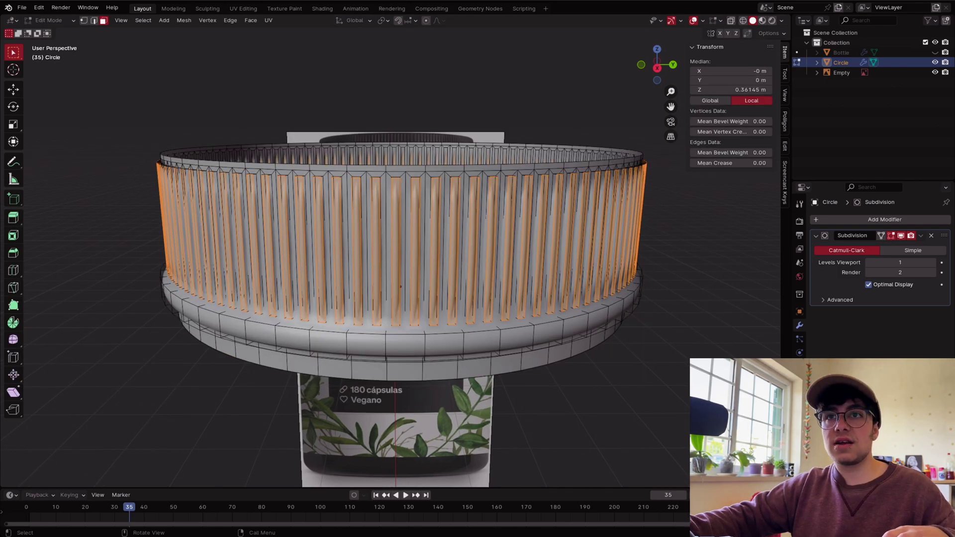
key("ctrl+r")
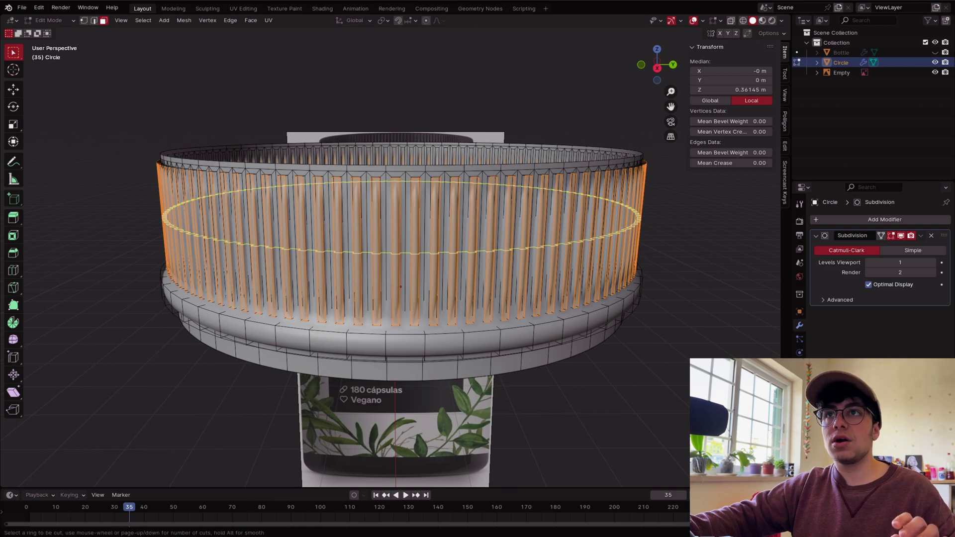
left_click(376, 214)
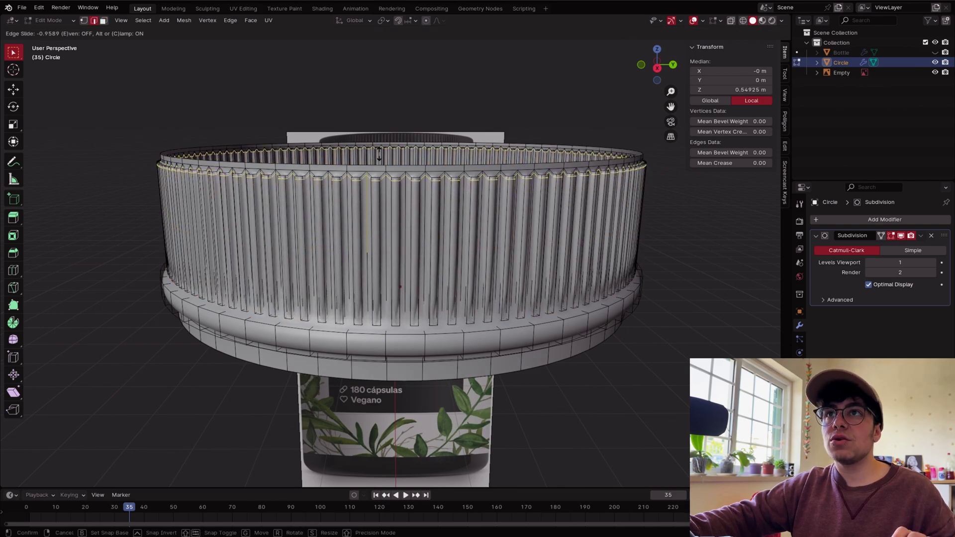
left_click(379, 154)
key("ctrl+r")
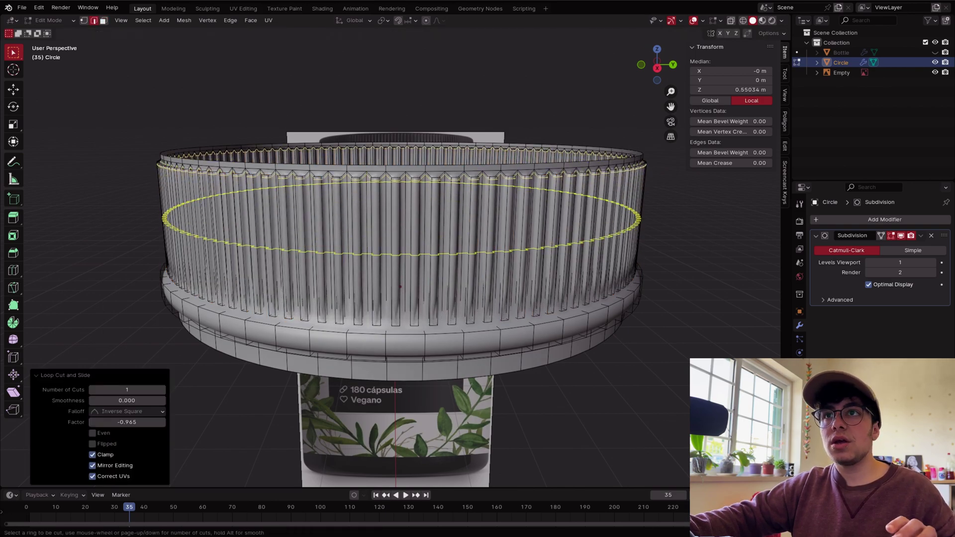
left_click(362, 219)
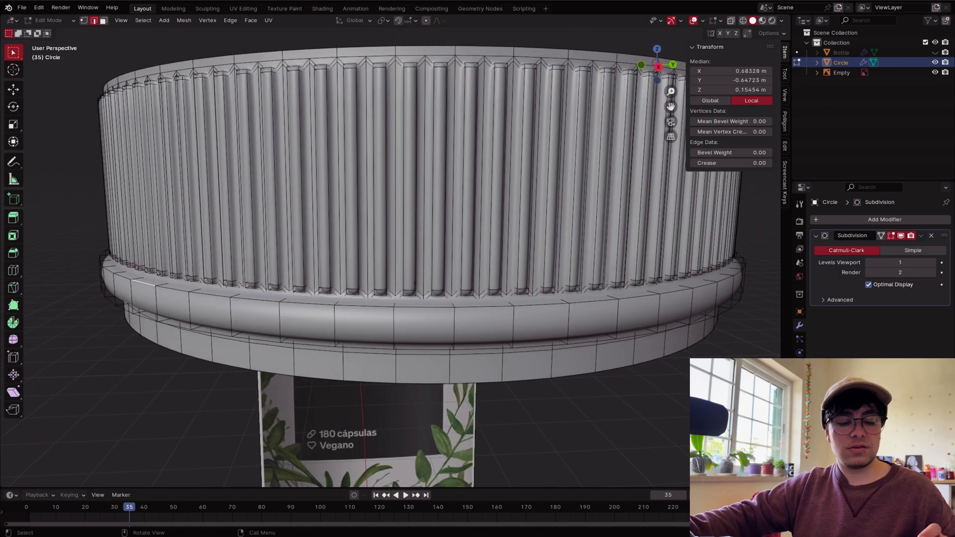
Step: Select the upper and lower edge loops of the cap's protruding band and scale them to 0.984 to match the reference
left_click(143, 283, "alt")
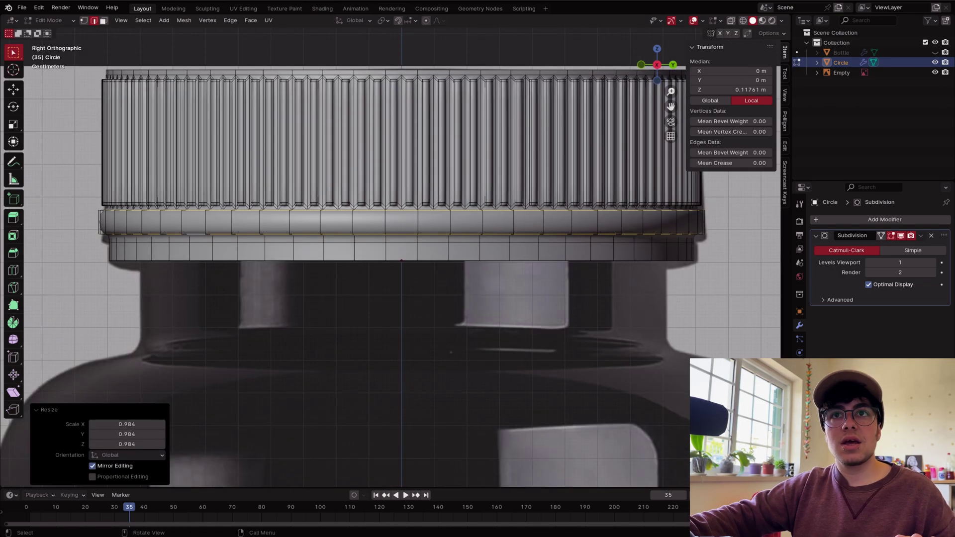
scroll(402, 269, "up", 4)
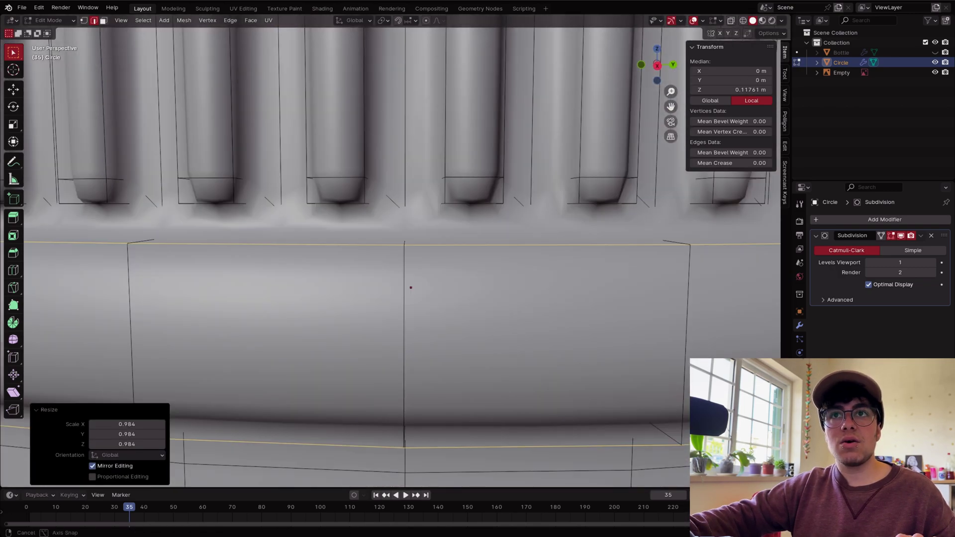
scroll(403, 269, "down", 5)
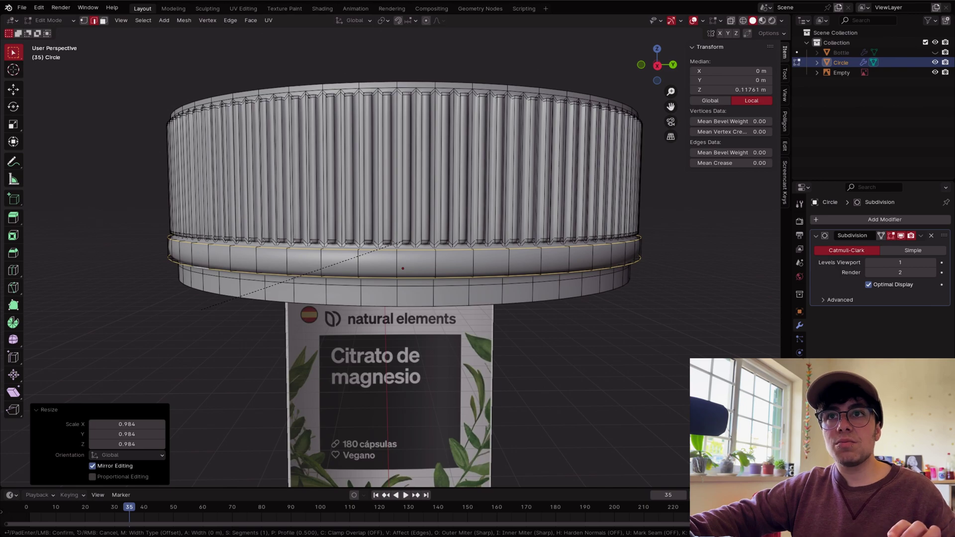
Step: Bevel the protruding band's upper and lower edge loops with 2 segments and a width of 0.005 m
key("ctrl+b")
scroll(198, 313, "up", 1)
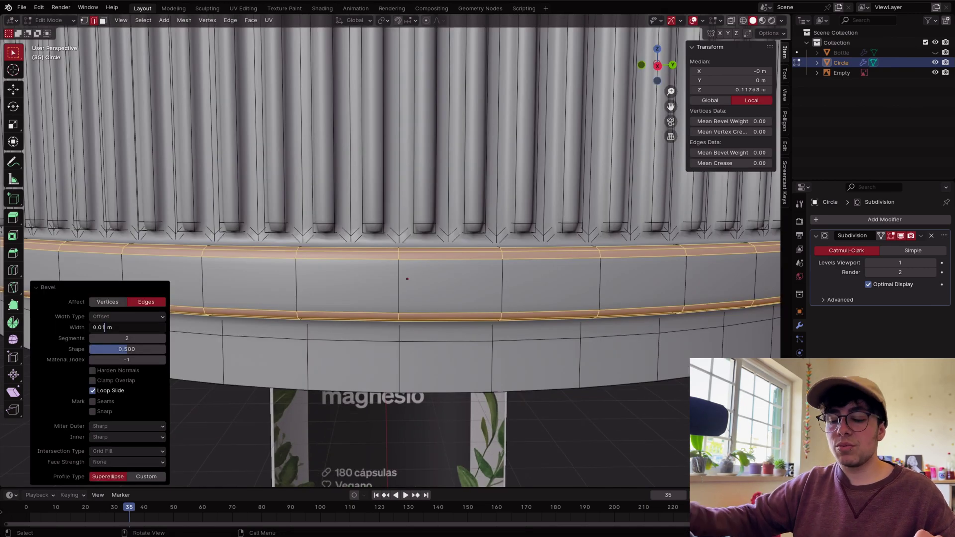
key("BackSpace")
type("0")
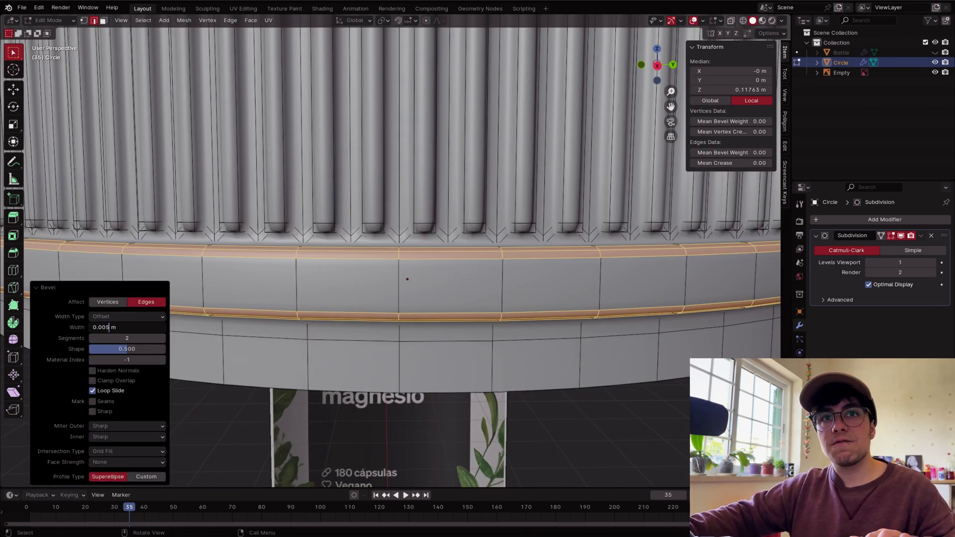
type("5")
key("Return")
Step: Extrude the thin face ring just below the protruding band inward along its normals to form a groove
scroll(391, 252, "down", 7)
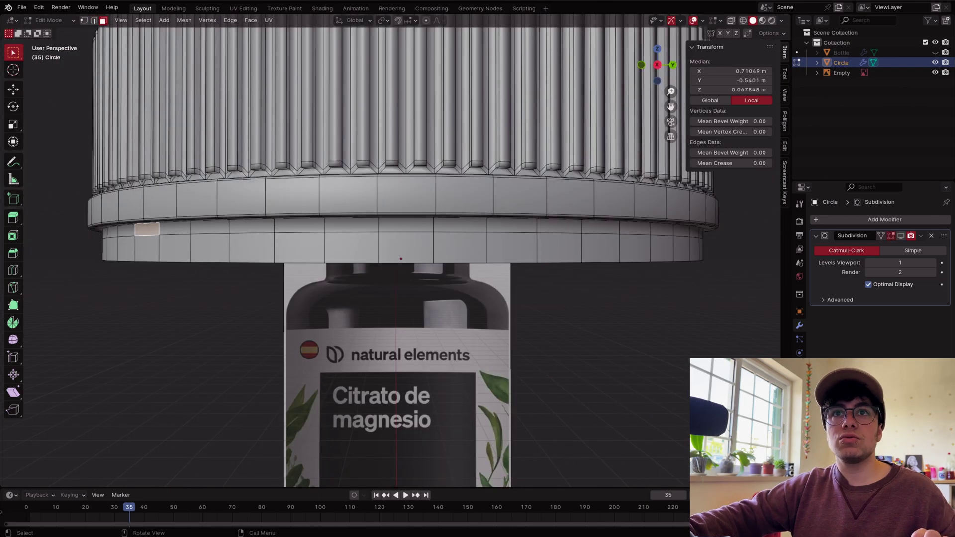
left_click(133, 230, "alt")
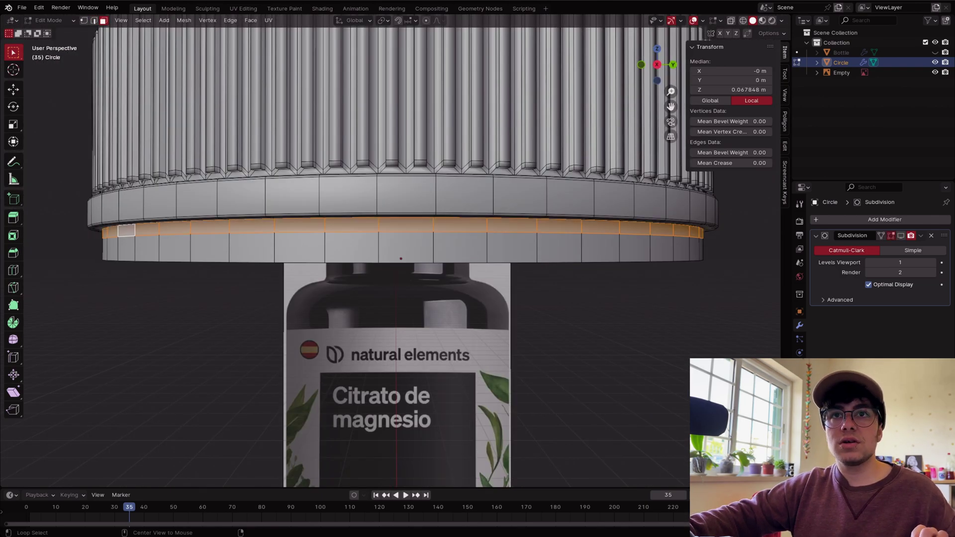
left_click(251, 225, "alt")
key("alt+e")
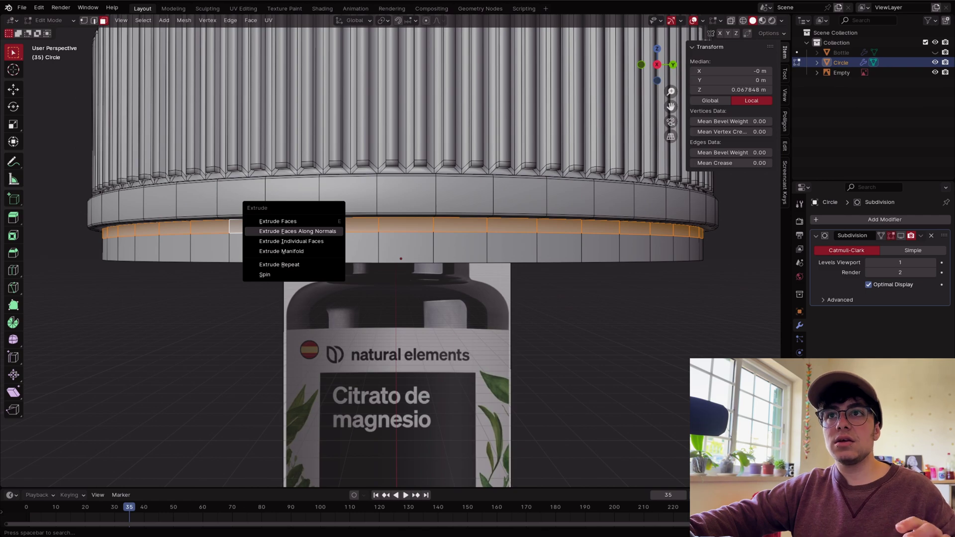
left_click(324, 225)
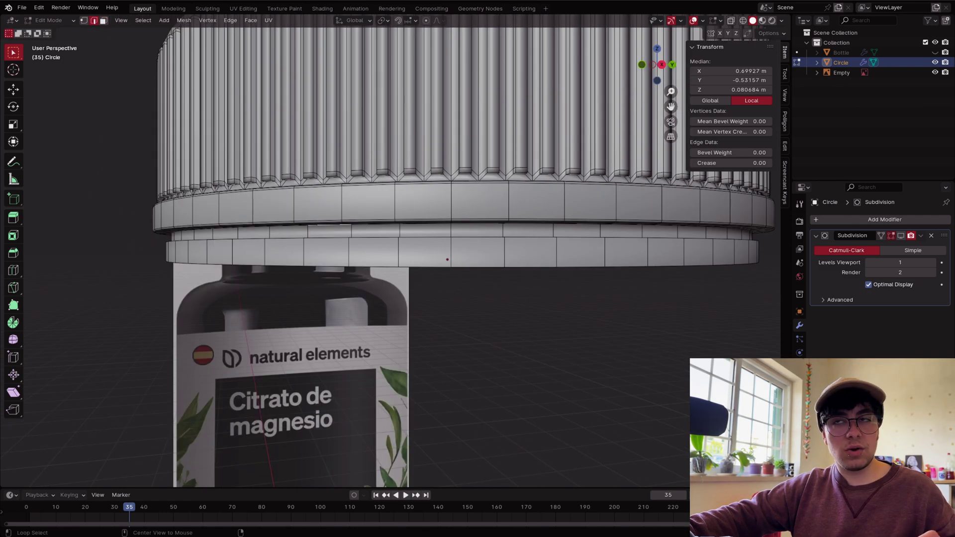
Step: Select the edge loops of the cap's lowest band and groove and set their mean crease to 1.0
left_click(329, 224, "alt")
middle_click_drag(329, 224, 334, 239)
left_click(334, 306, "alt+shift")
left_click(334, 309, "alt+shift")
left_click(335, 337, "alt+shift")
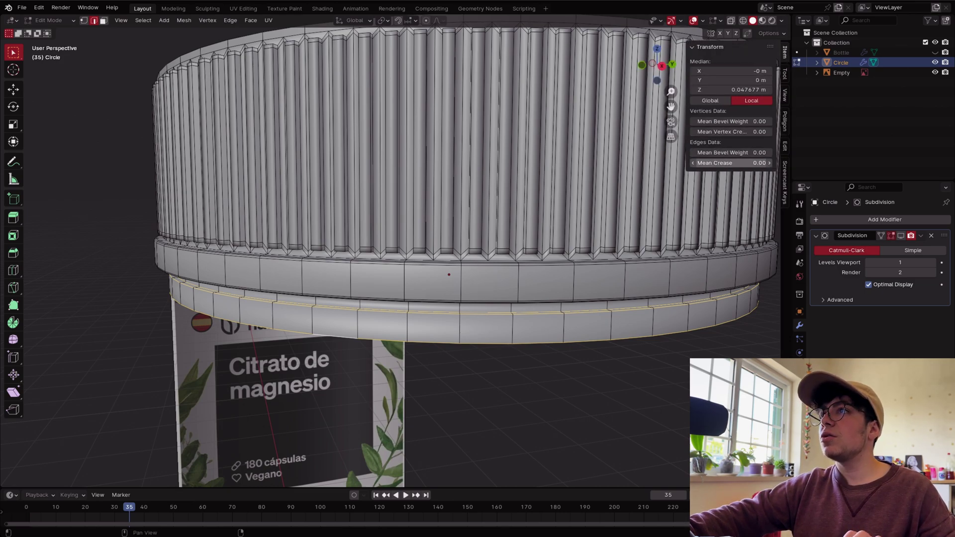
left_click_drag(731, 162, 763, 163)
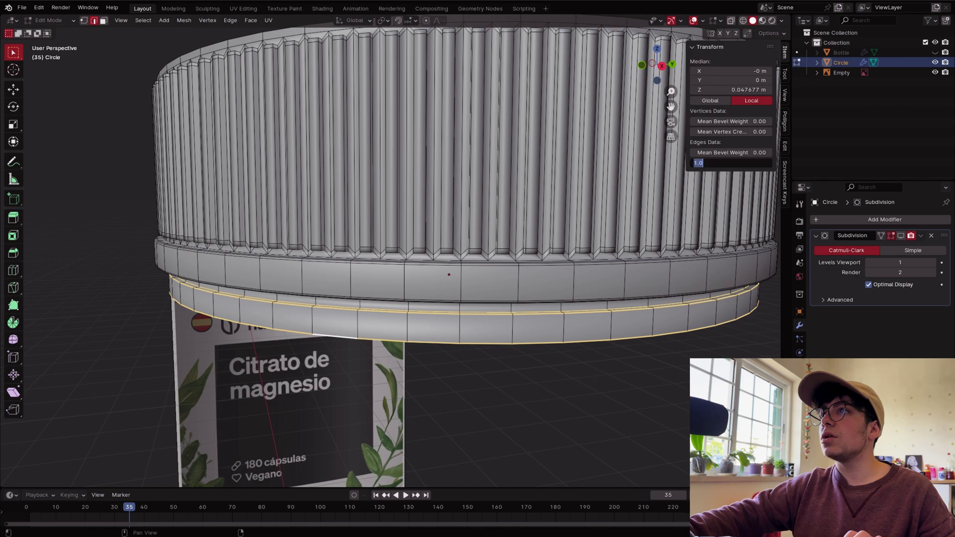
key("Return")
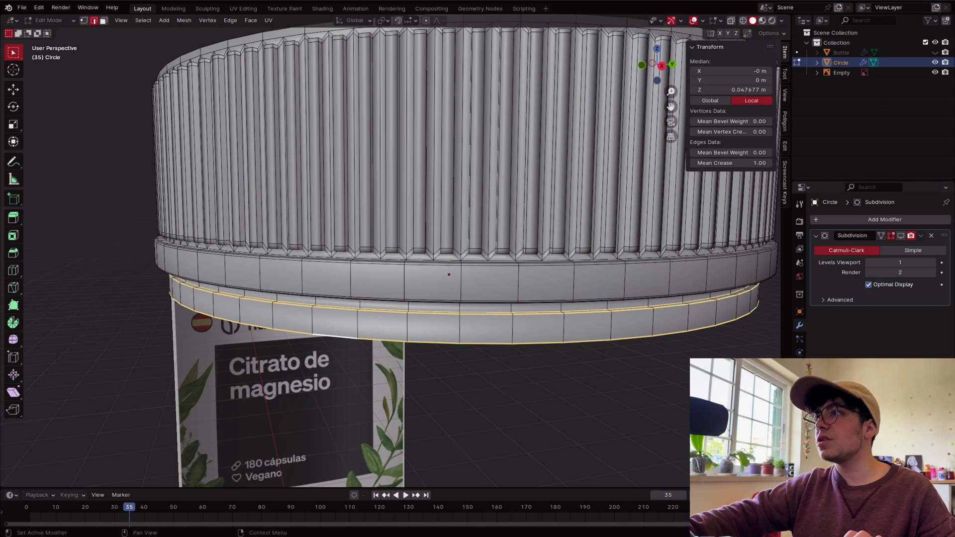
scroll(447, 278, "down", 1)
middle_click_drag(447, 279, 431, 272)
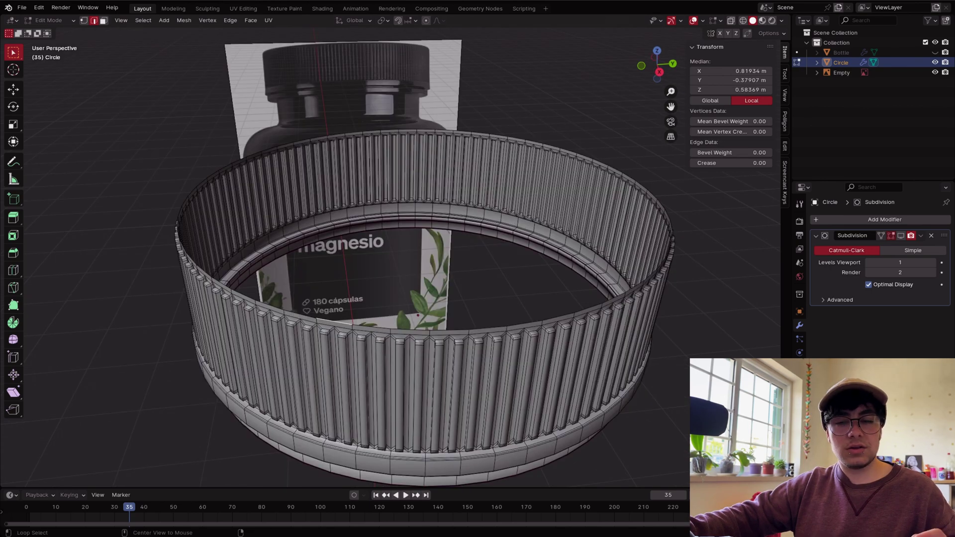
Step: Fill the open upper edge loop of the cap with a face and inset it twice toward the centre
double_click(334, 323)
key("f")
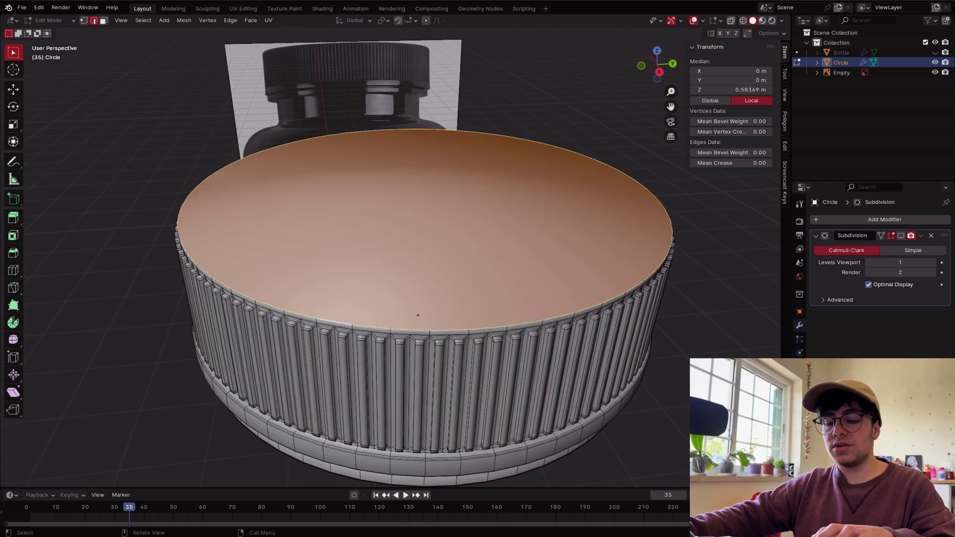
key("i")
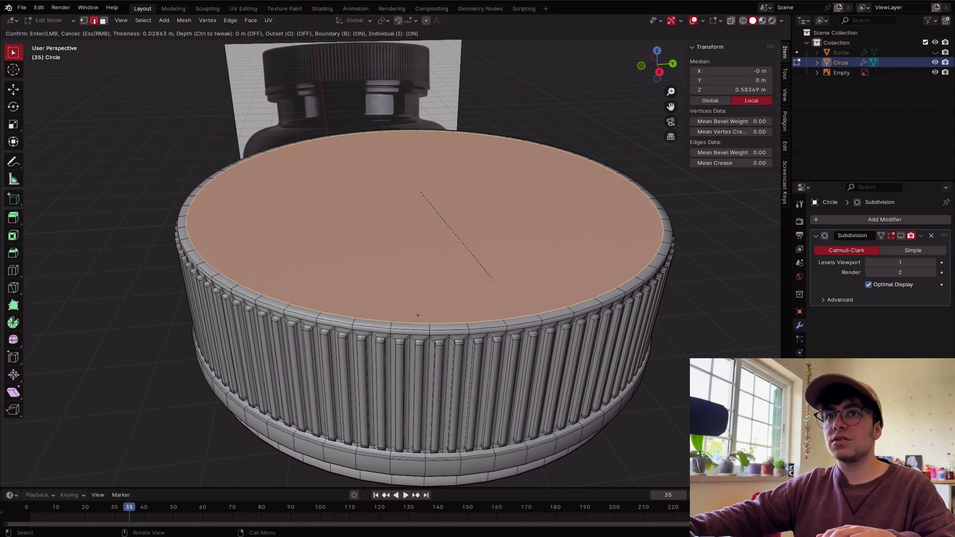
left_click(495, 282)
key("i")
left_click(444, 216)
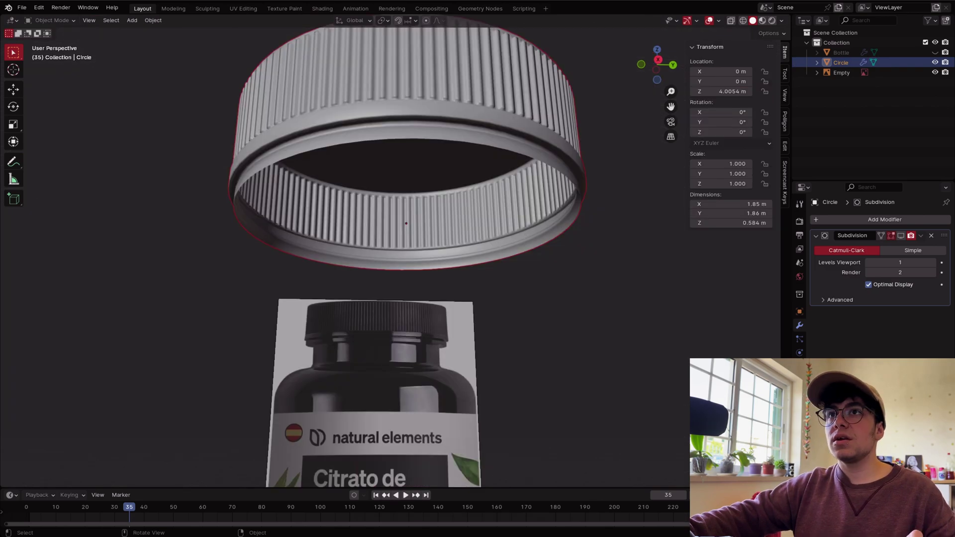
Step: Build a flat rim around the cap's underside by filling the lower opening, insetting the face and deleting the inner face
key("Tab")
left_click(352, 143)
left_click(577, 240, "alt")
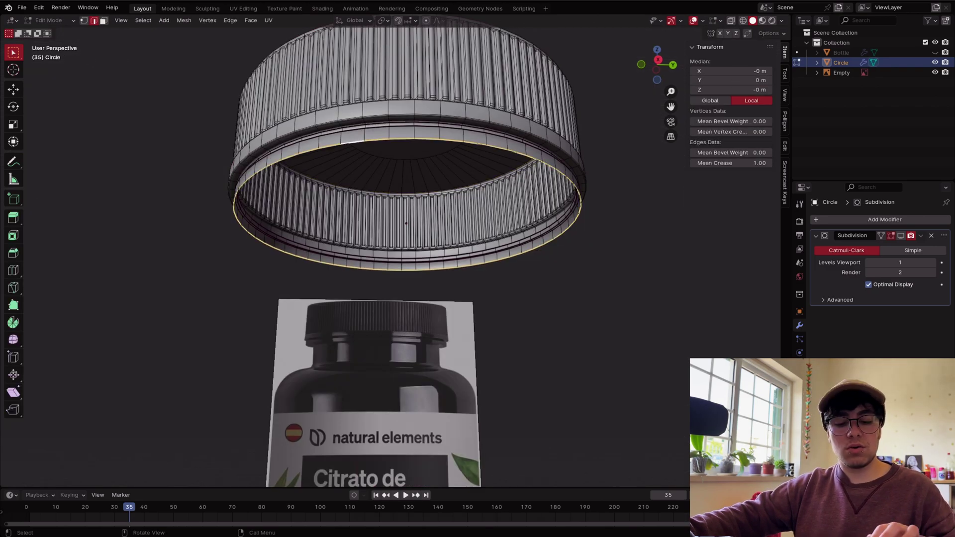
key("f")
key("i")
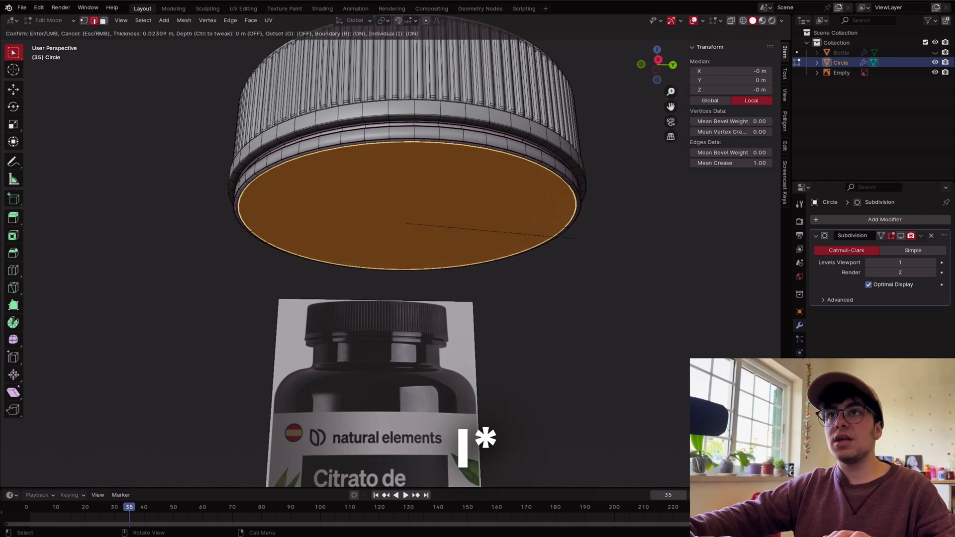
key("Return")
key("x")
left_click(365, 167)
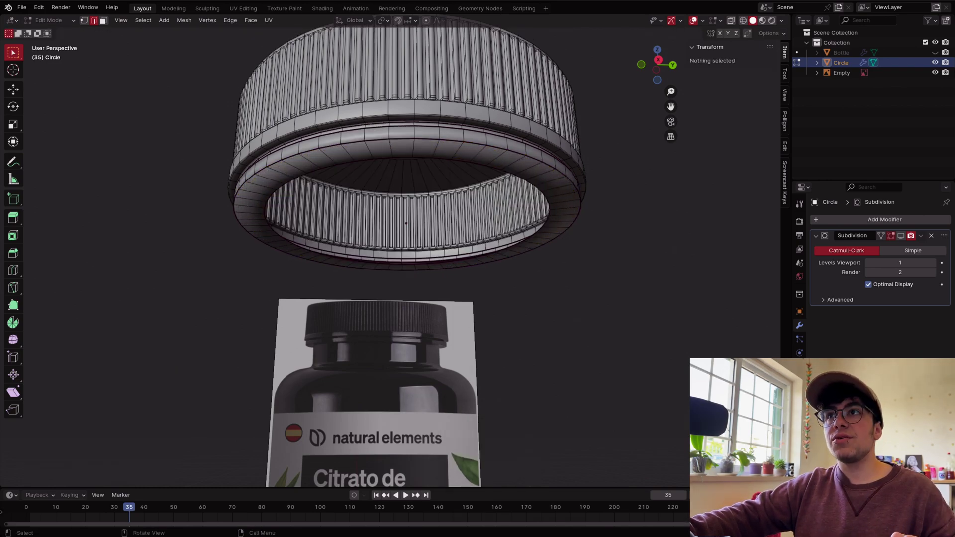
Step: Add one centred loop cut around the flat rim on the cap's underside
middle_click_drag(366, 168, 359, 160)
key("Tab")
key("Tab")
key("ctrl+r")
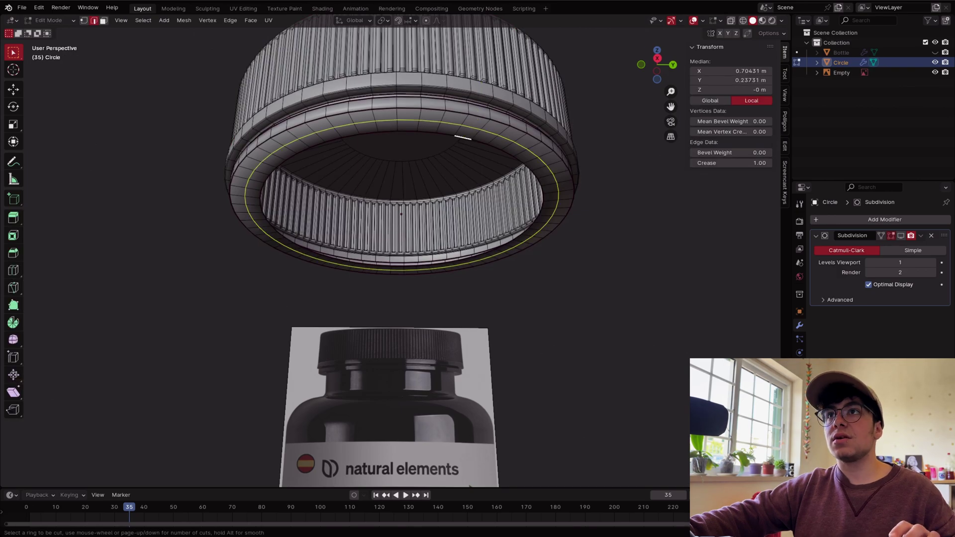
left_click(463, 138)
right_click(462, 138)
key("Tab")
middle_click_drag(463, 138, 463, 238)
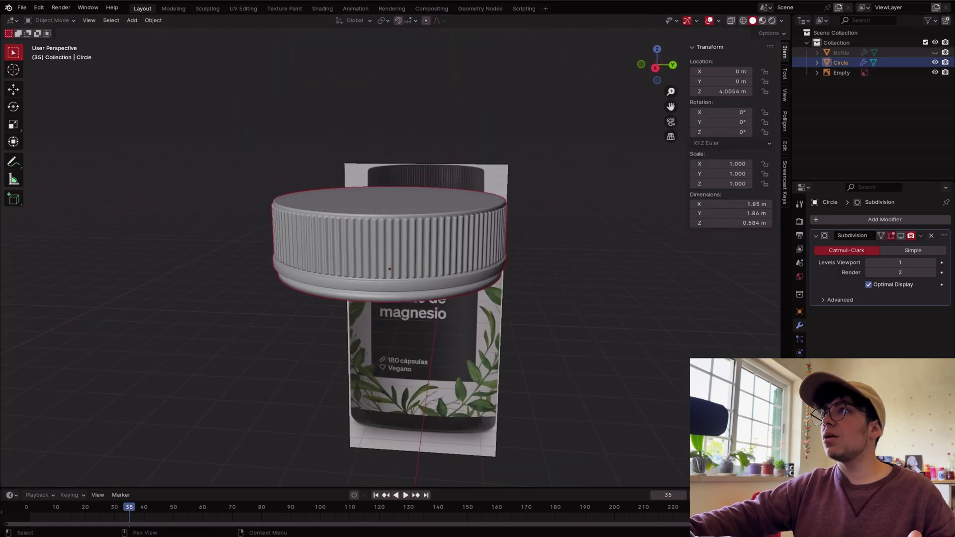
Step: Unhide the bottle and set the mean crease of the cap's lowest outer edge loop to 0
left_click(934, 53)
mouse_move(561, 209)
middle_mouse_down()
mouse_move(567, 162)
mouse_move(558, 219)
middle_mouse_up()
scroll(566, 161, "up", 3)
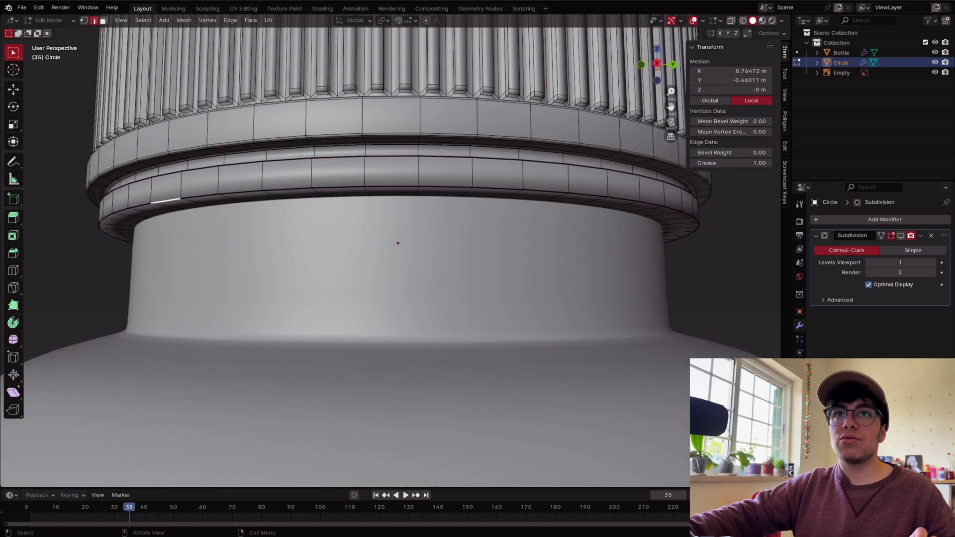
key("Tab")
key("Tab")
left_click(166, 200, "alt")
left_click(731, 163)
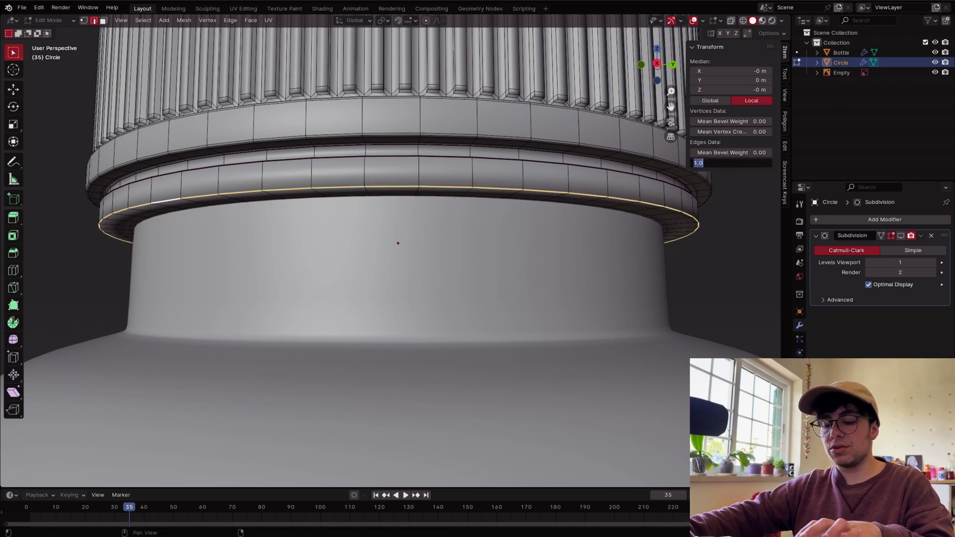
type("0")
key("Return")
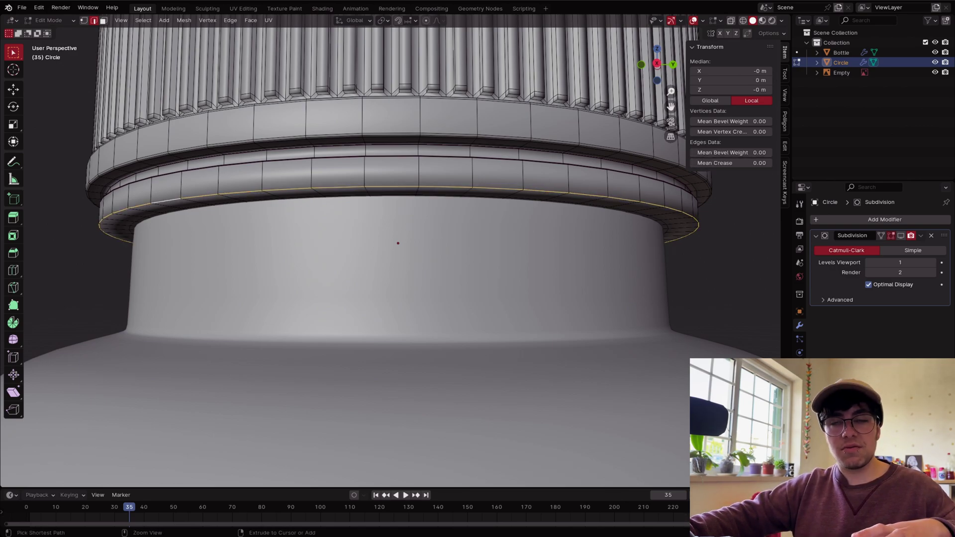
Step: Bevel the cap's lowest outer edge loop with 2 segments, return to Object Mode and deselect everything
key("ctrl+b")
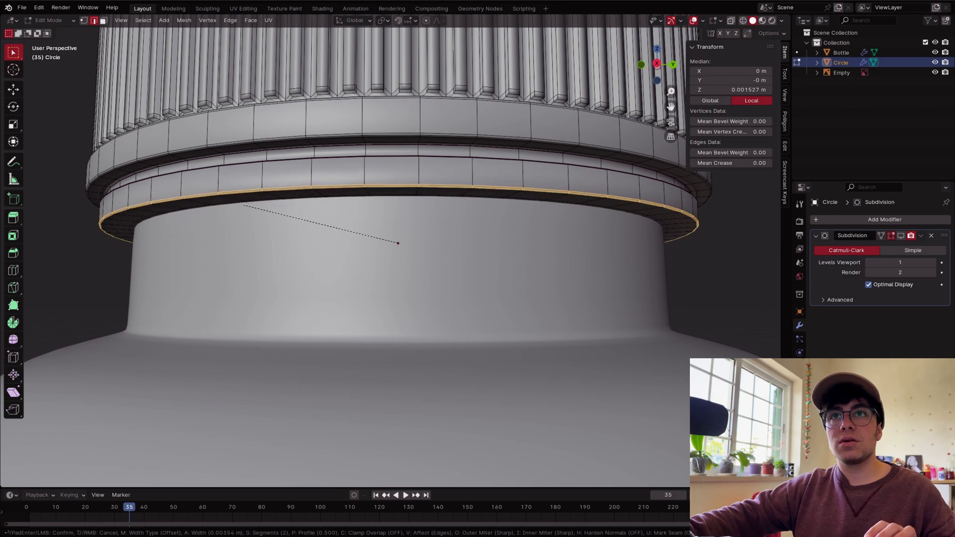
left_click(398, 242)
key("Tab")
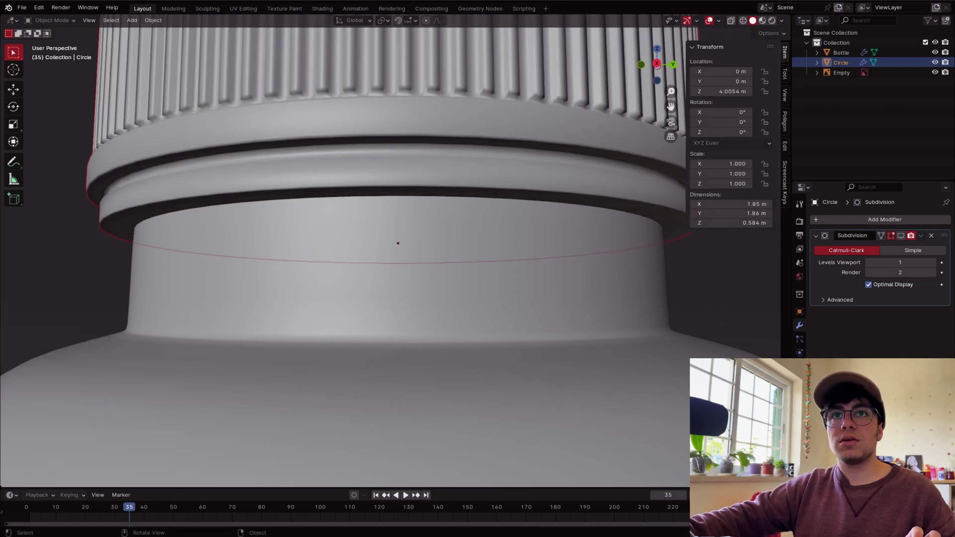
scroll(398, 243, "down", 10)
key("alt+a")
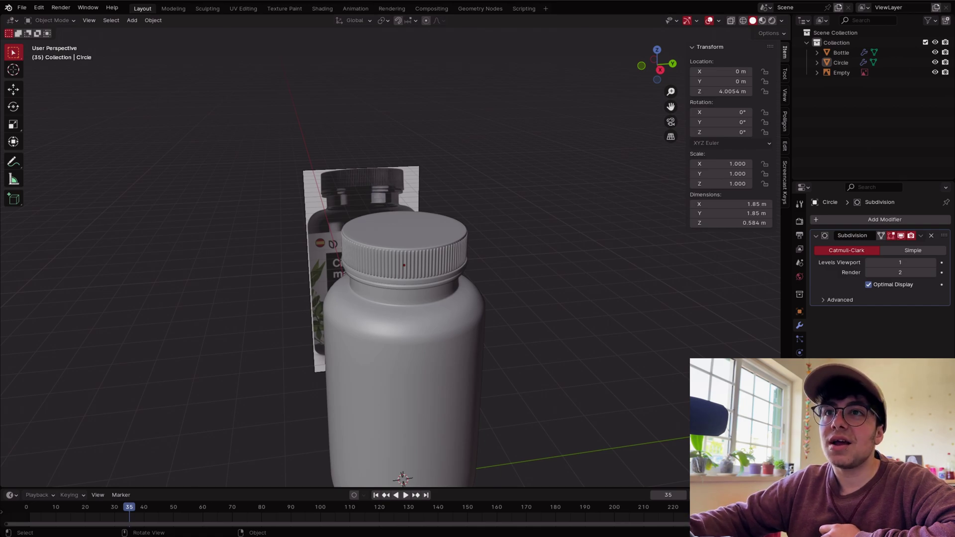
scroll(397, 243, "down", 2)
middle_click_drag(398, 243, 389, 209)
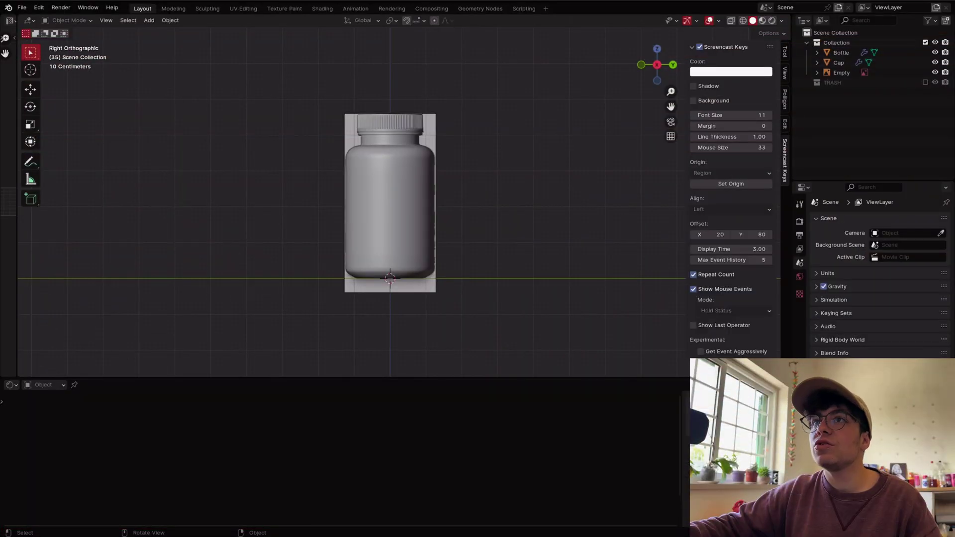
scroll(389, 199, "up", 3)
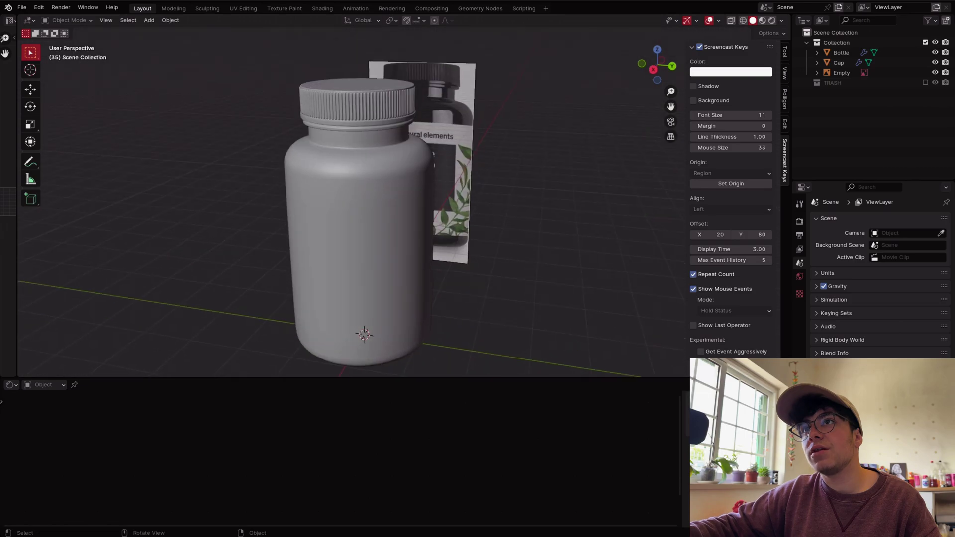
left_click_drag(273, 239, 321, 268)
left_click_drag(454, 239, 322, 279)
left_click_drag(276, 244, 423, 279)
key("alt+a")
key("Tab")
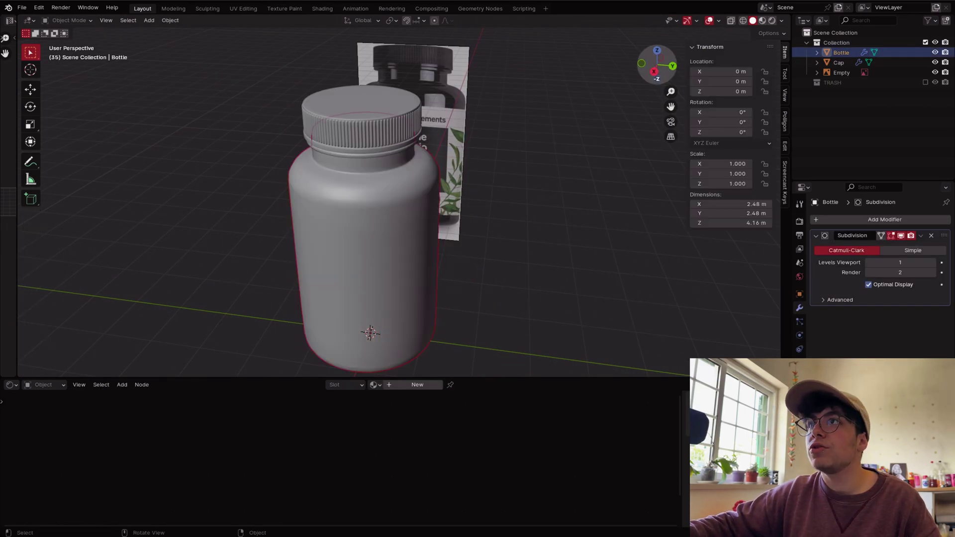
Step: Add a mesh circle with 58 vertices at the bottle's base in the right orthographic view
key("KP_3")
scroll(399, 203, "up", 1)
key("shift+a")
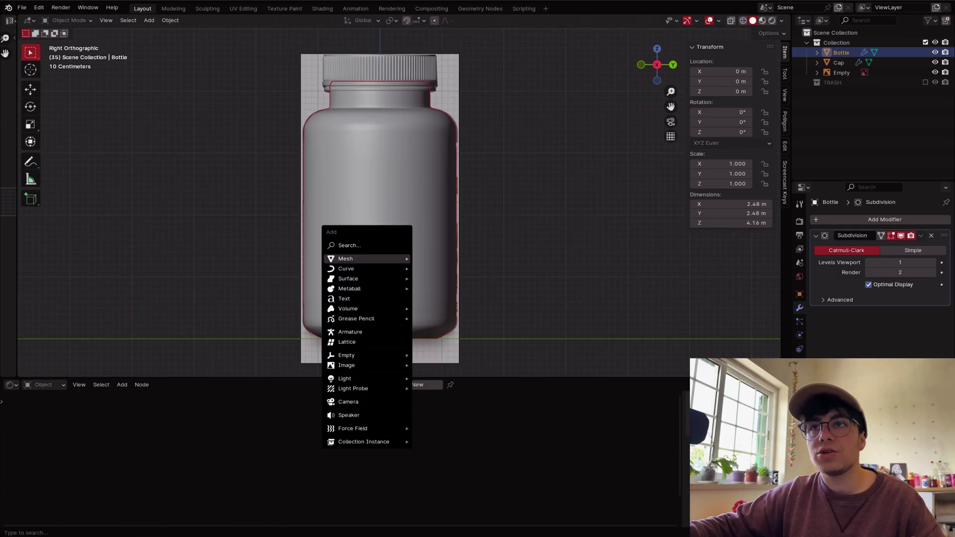
mouse_move(368, 258)
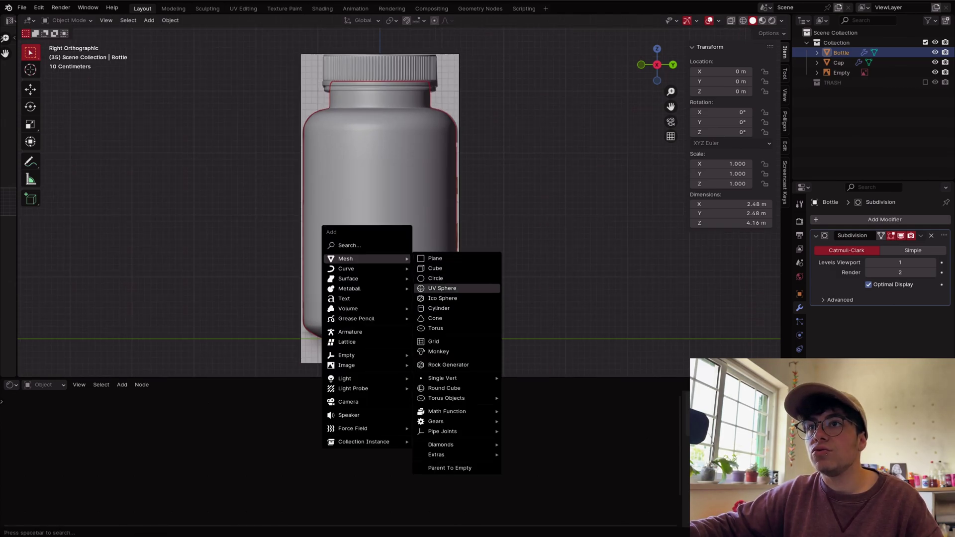
left_click(435, 278)
left_click(143, 261)
type("58")
key("Return")
Step: Scale the circle by 1.241 to the bottle's width and extrude it along Z into a label sleeve about 2.88 m tall
scroll(386, 375, "up", 3)
key("Tab")
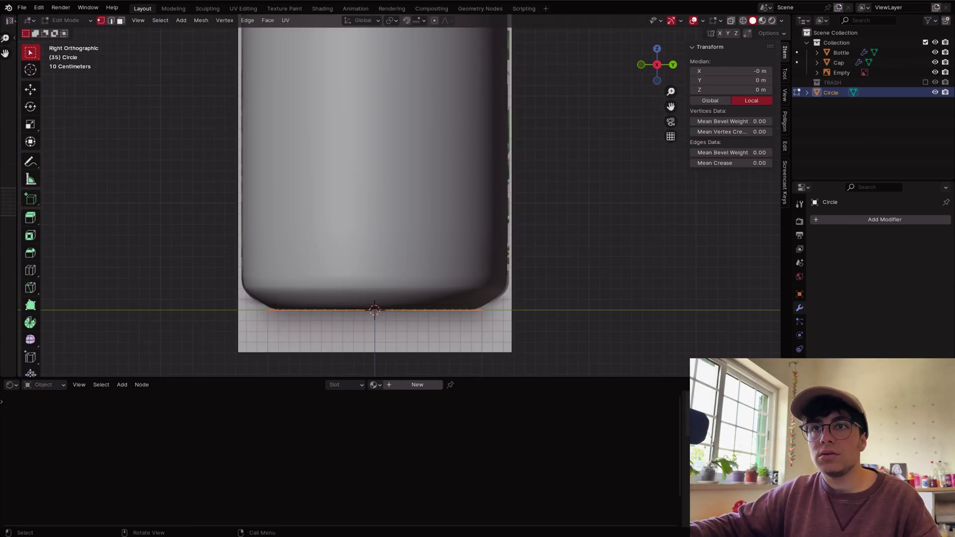
key("s")
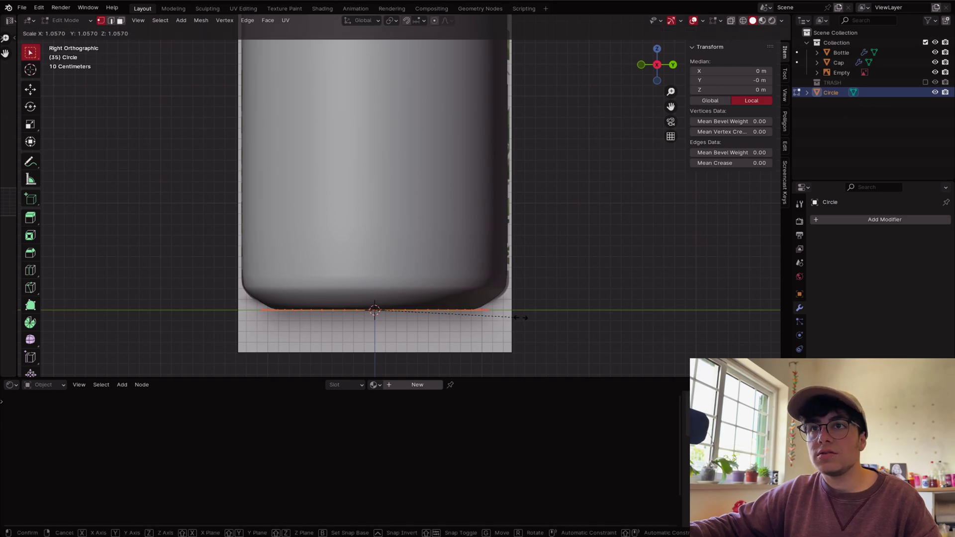
left_click(546, 319)
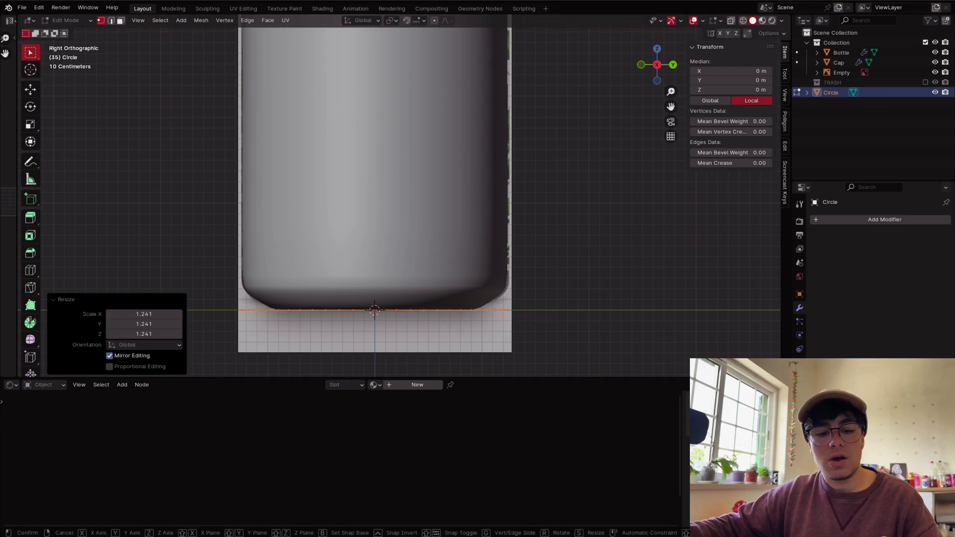
key("e")
key("z")
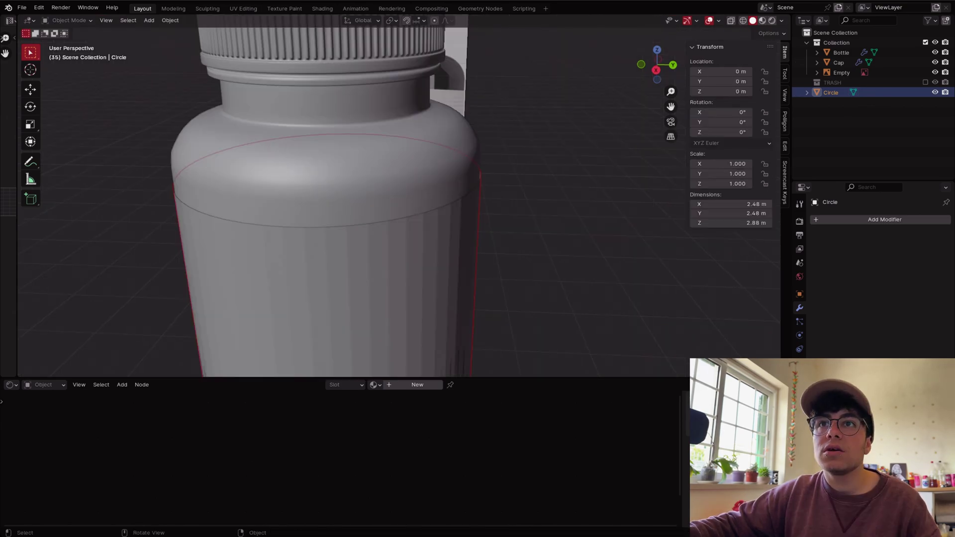
Step: Shade the label sleeve smooth and scale it by 1.003 in X and Y only, so it sits just outside the bottle
right_click(243, 238)
left_click(186, 238)
middle_click_drag(186, 238, 293, 241)
key("s")
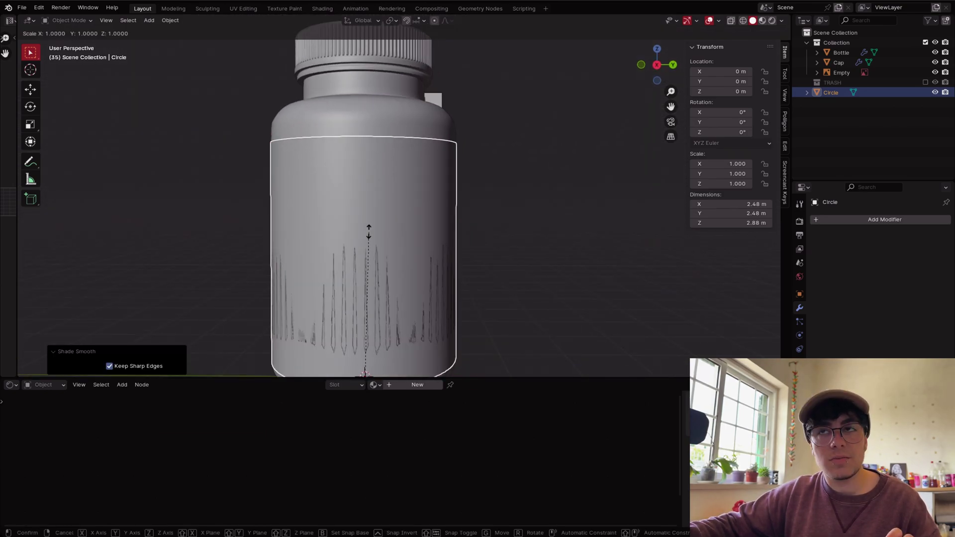
key("shift+z")
left_click(368, 231)
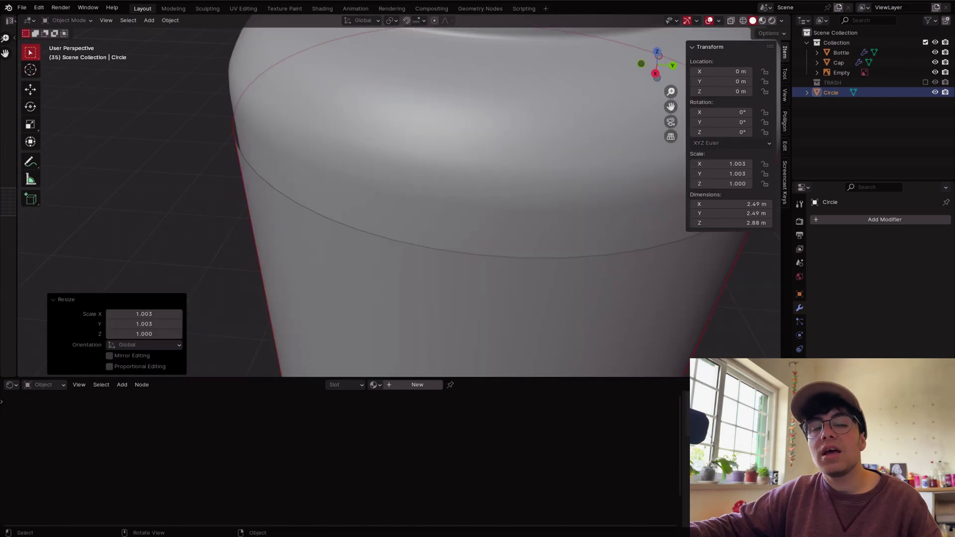
Step: Add a Solidify modifier to the label sleeve with a thickness of 0.005 m
scroll(371, 226, "down", 4)
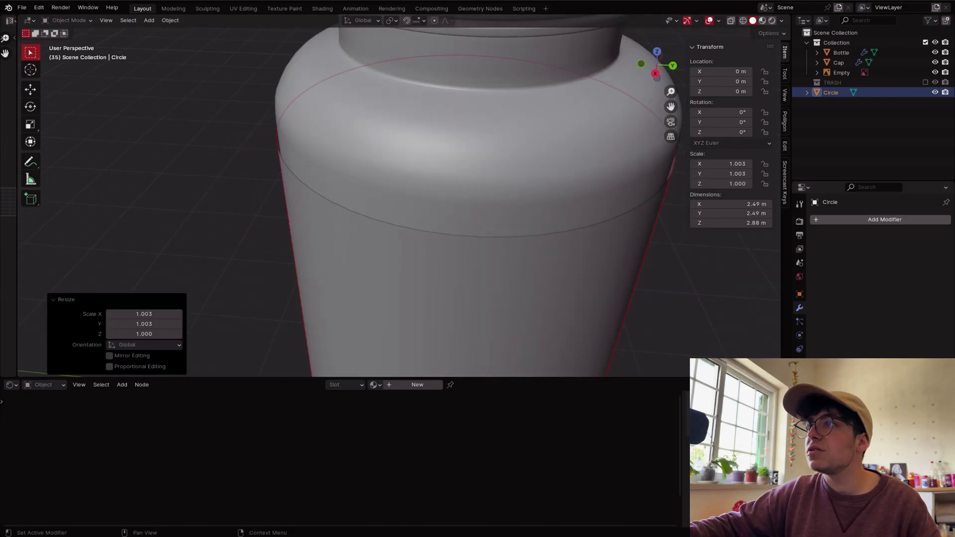
left_click(884, 220)
left_click(820, 220)
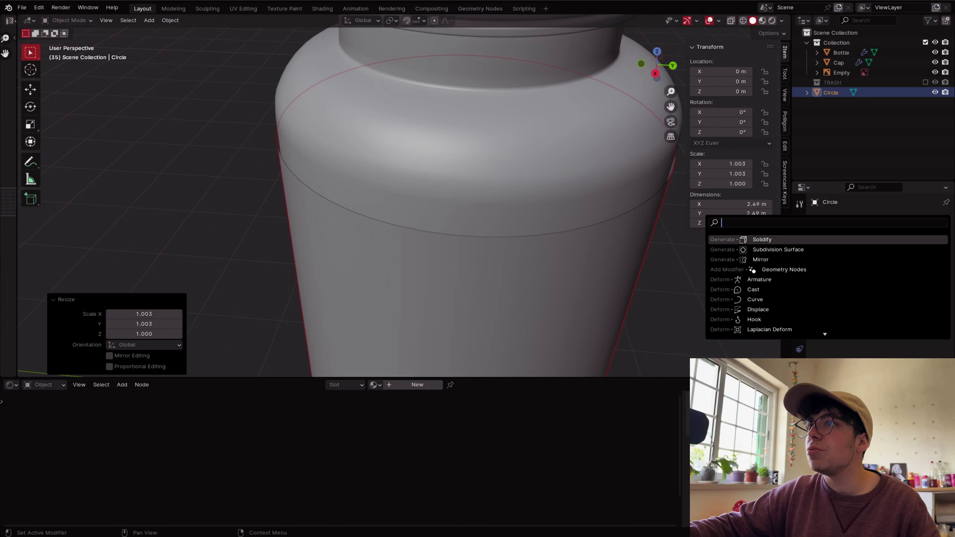
left_click(762, 239)
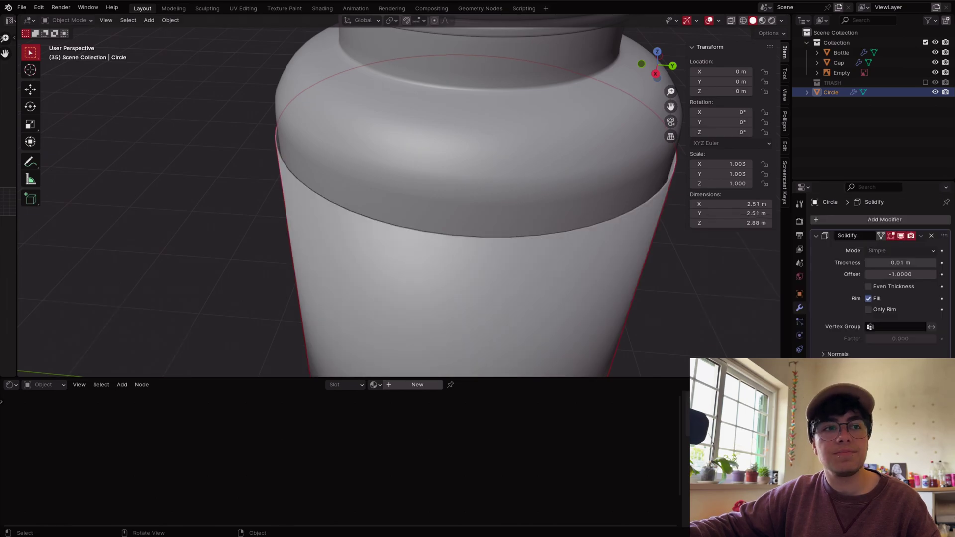
scroll(408, 209, "down", 5)
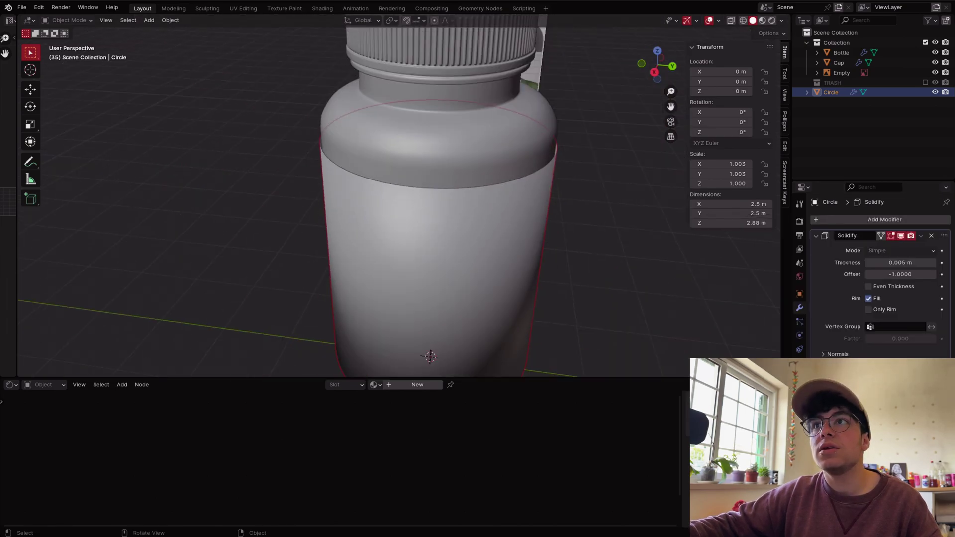
Step: Recalculate the normals of the entire label sleeve so they face outward
middle_click_drag(408, 223, 406, 199)
scroll(408, 209, "down", 2)
scroll(407, 199, "down", 2)
scroll(406, 199, "up", 2)
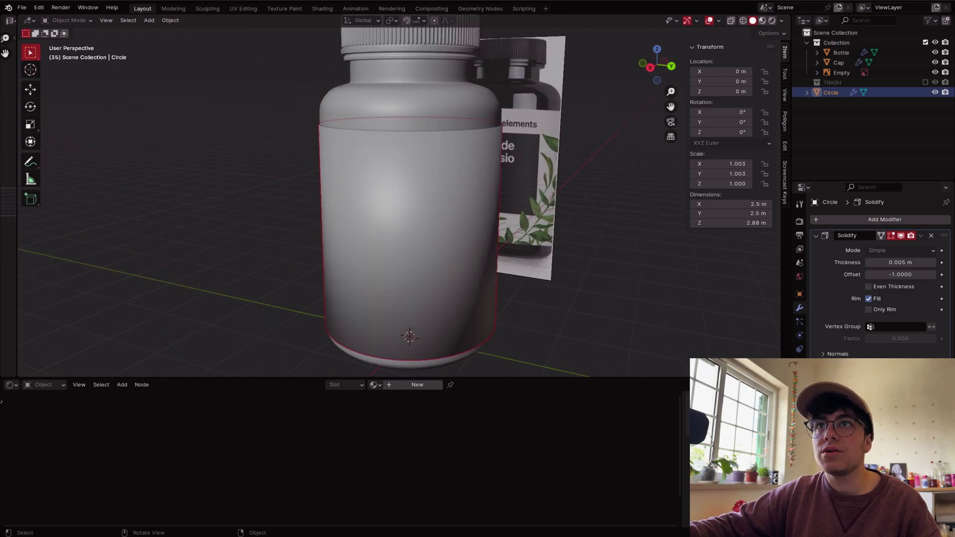
key("Tab")
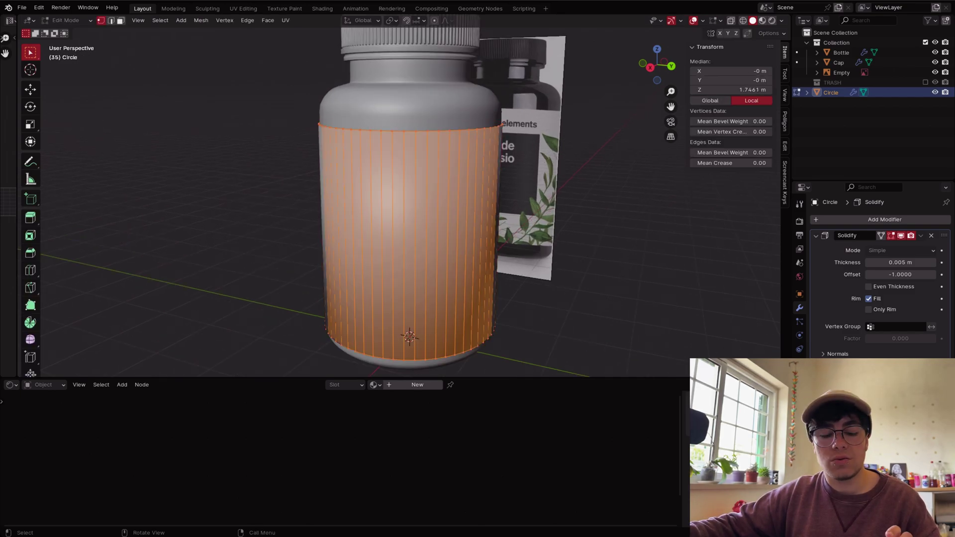
middle_click_drag(408, 209, 385, 226)
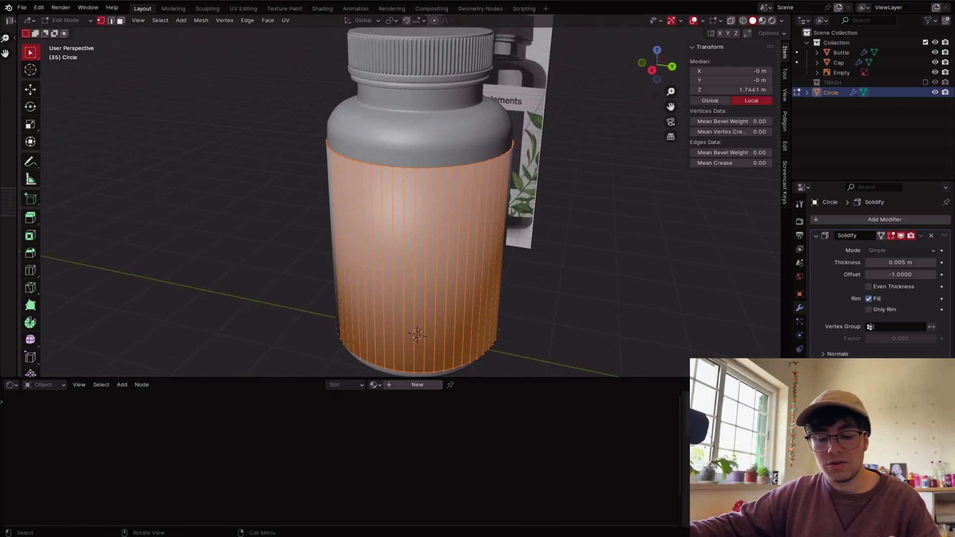
key("shift+n")
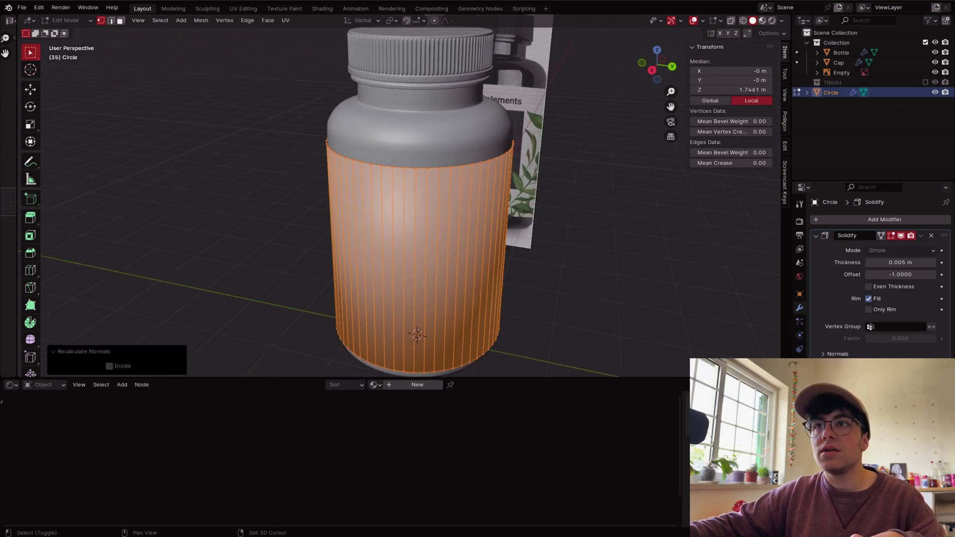
middle_click_drag(418, 335, 419, 334)
middle_click_drag(419, 203, 423, 211)
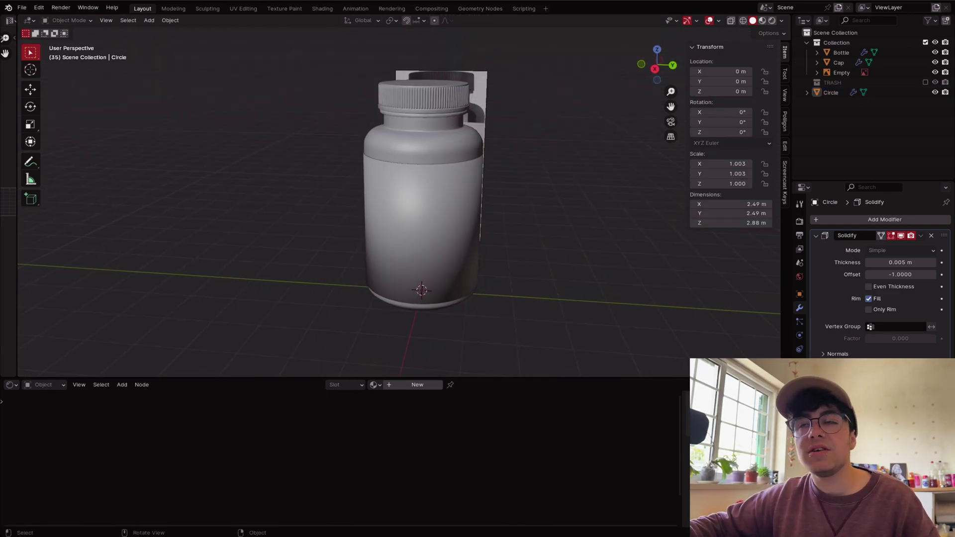
scroll(423, 211, "up", 2)
middle_click_drag(423, 212, 396, 216)
middle_click_drag(406, 336, 398, 335)
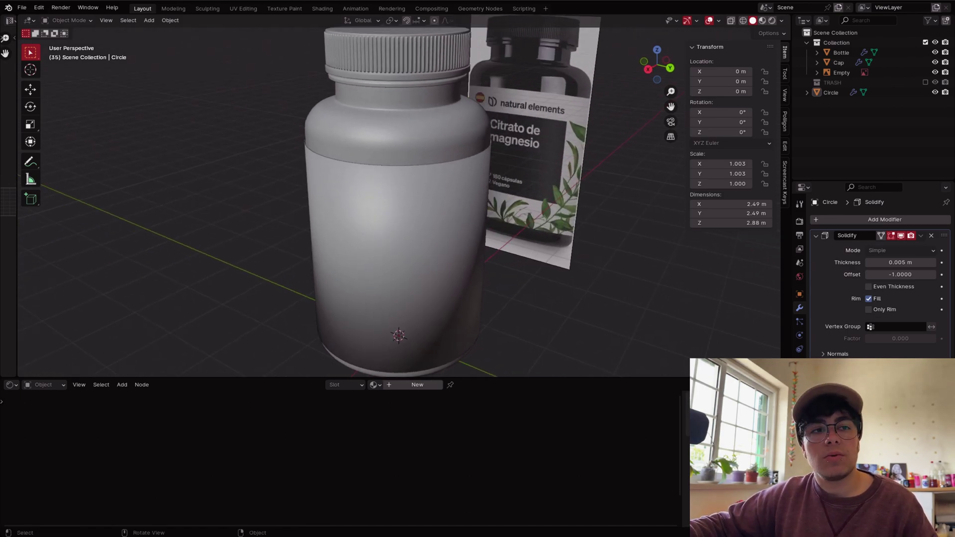
Step: Mark the label sleeve's top and bottom edge loops and one vertical edge at the back as seams
middle_click_drag(398, 335, 418, 336)
left_click(417, 336)
key("Tab")
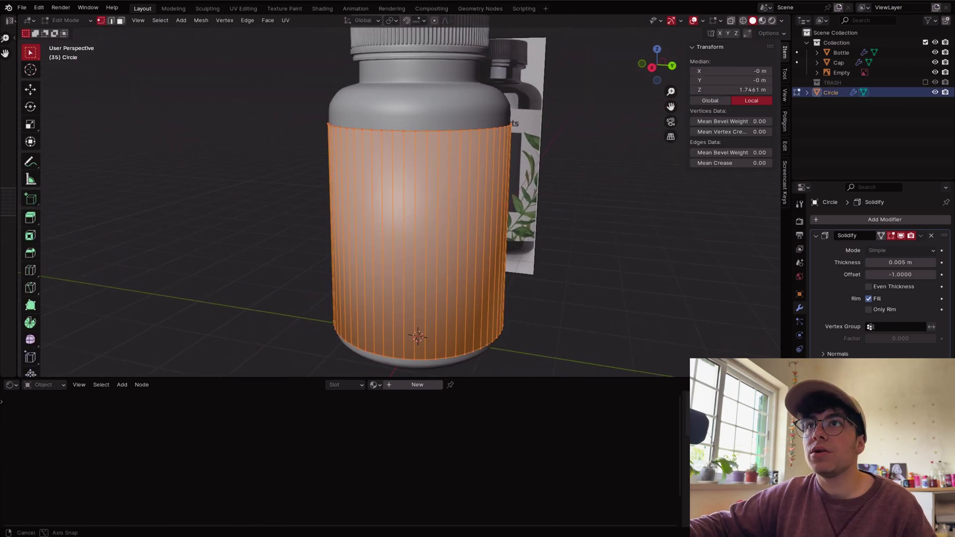
left_click(439, 132)
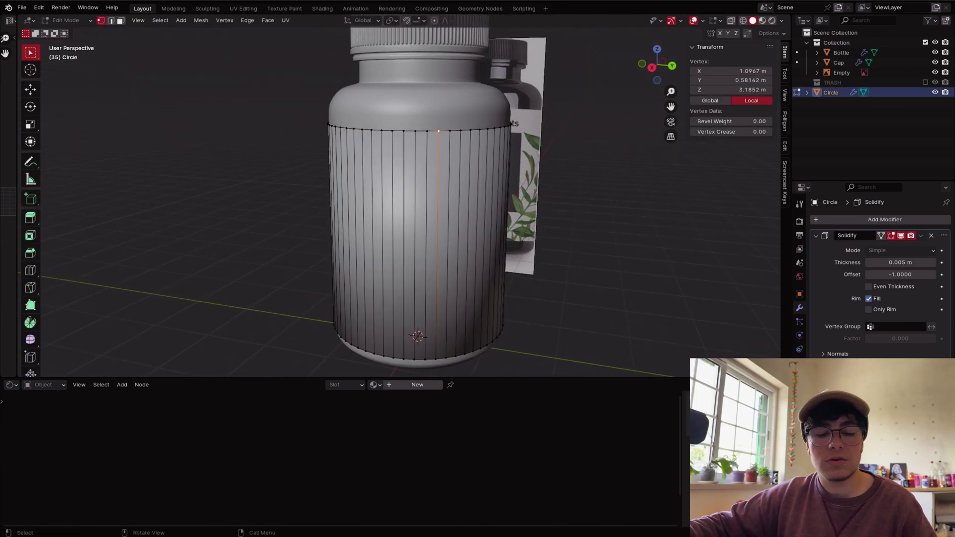
key("2")
left_click(438, 130, "alt")
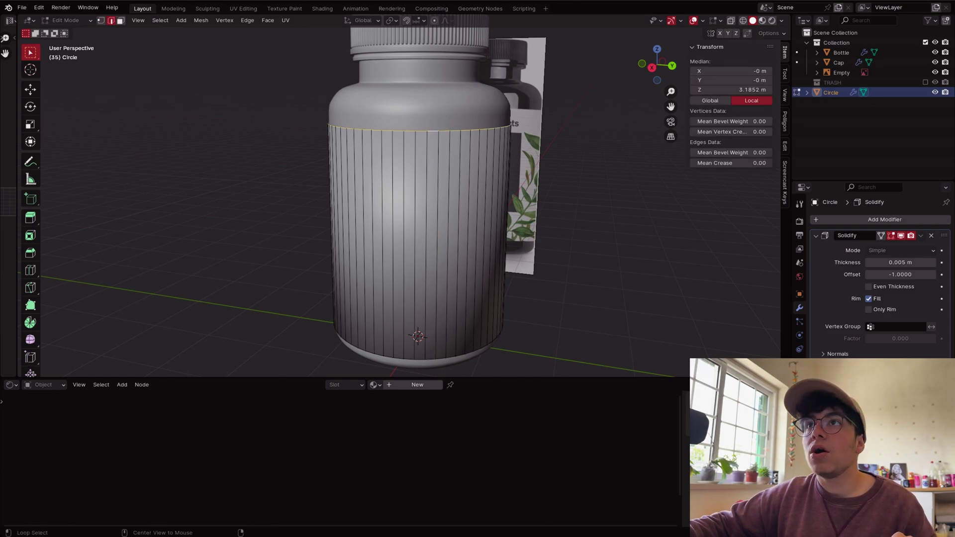
middle_click_drag(438, 131, 443, 43, "shift")
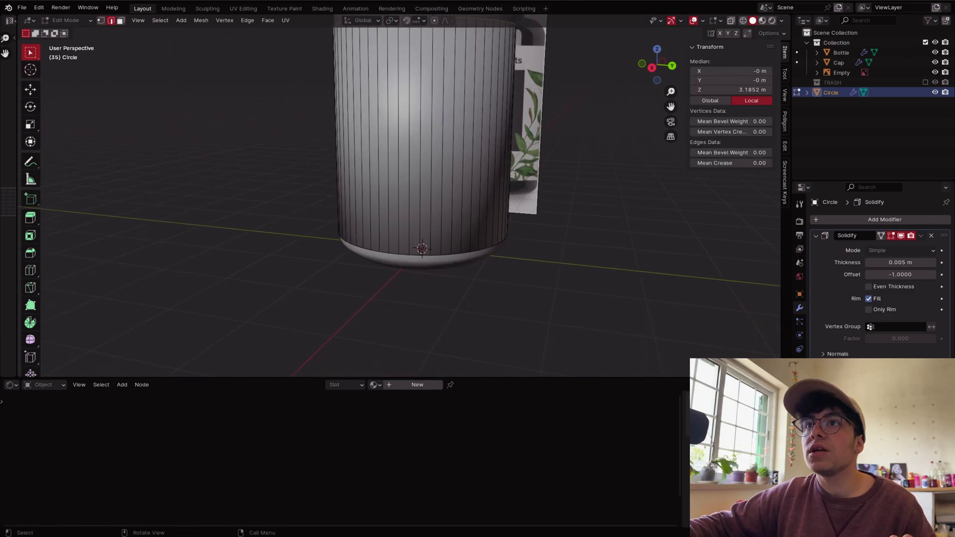
left_click(427, 255, "alt+shift")
middle_click_drag(427, 255, 266, 274)
middle_click_drag(363, 230, 348, 225)
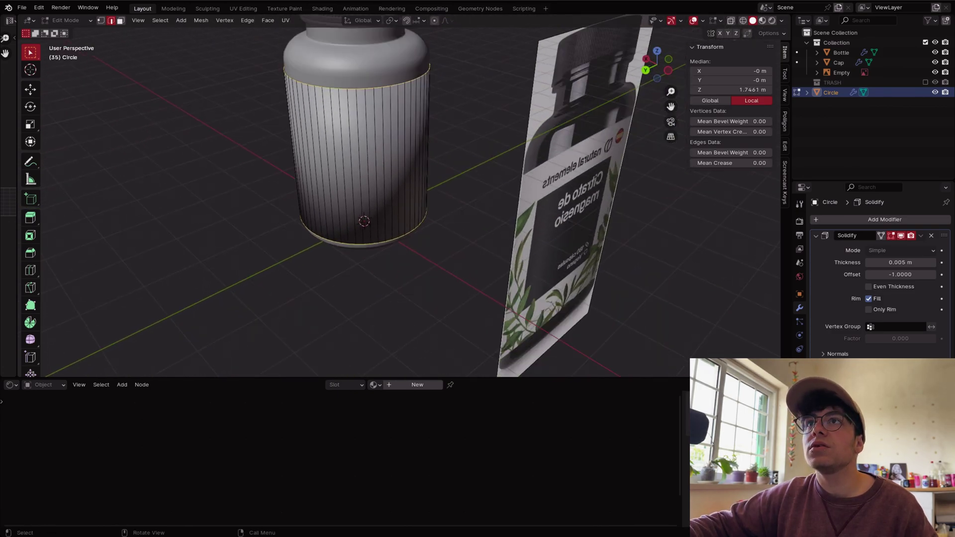
left_click(404, 159, "shift")
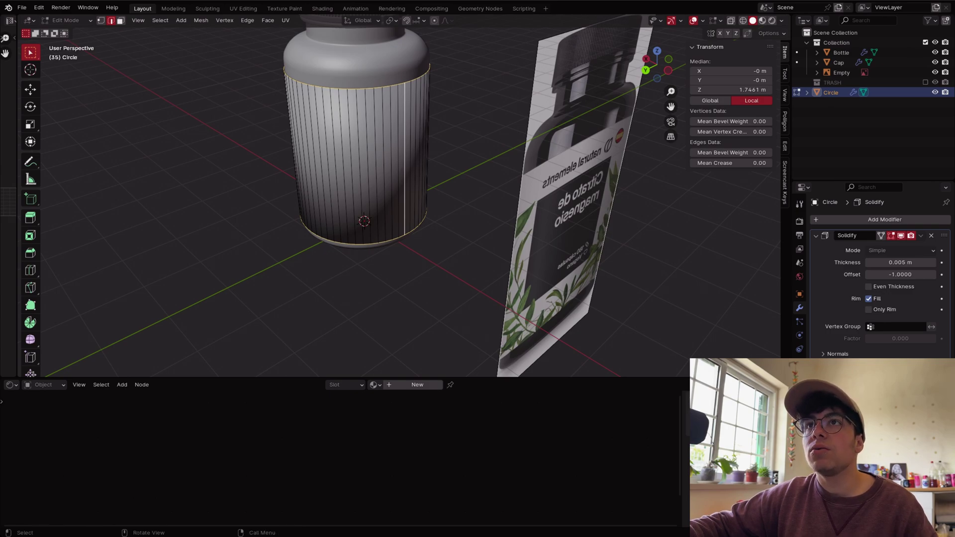
right_click(332, 300)
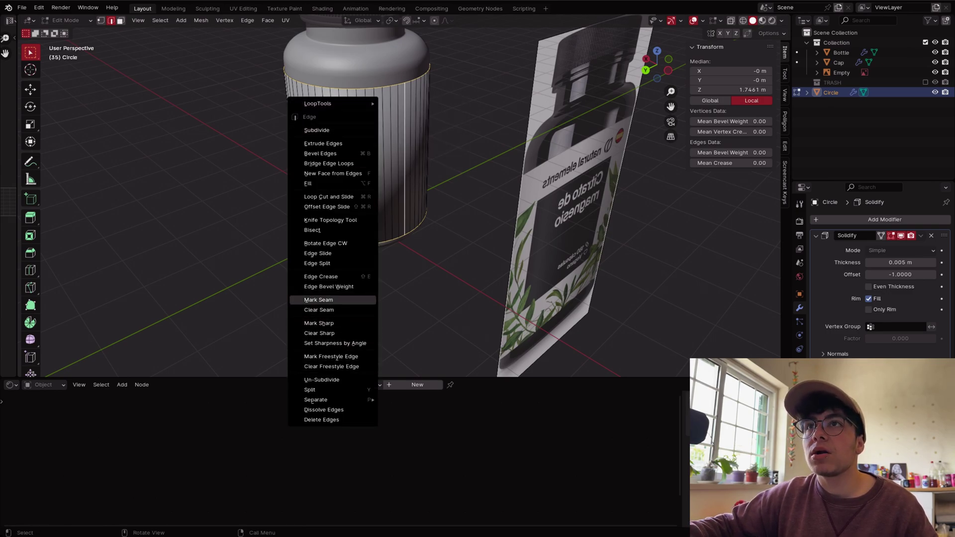
left_click(318, 299)
middle_click_drag(318, 300, 378, 297)
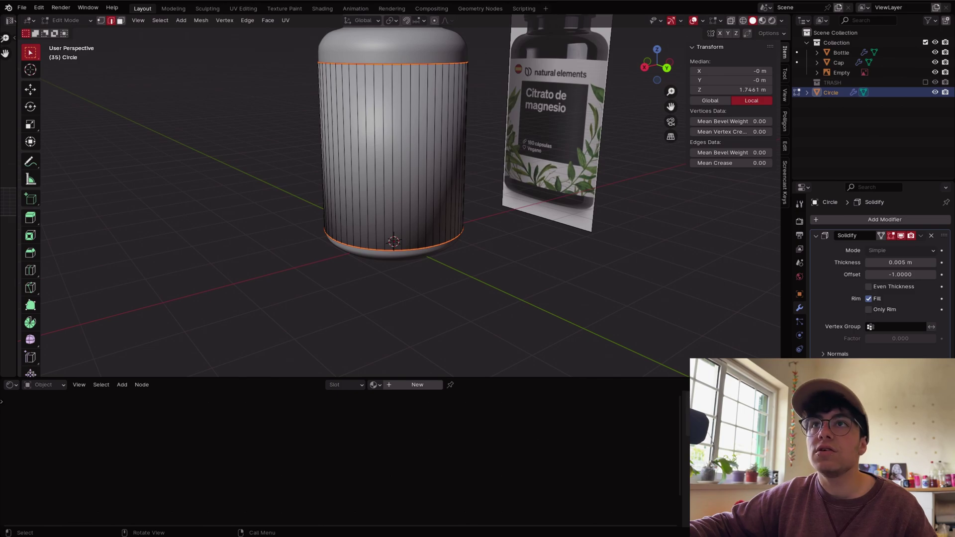
Step: Select the entire label sleeve mesh, enlarge the image editor and display the label artwork Artboard 3.png.002 in it
key("a")
scroll(393, 149, "down", 2)
left_click_drag(17, 209, 255, 209)
scroll(128, 202, "up", 4)
left_click(80, 21)
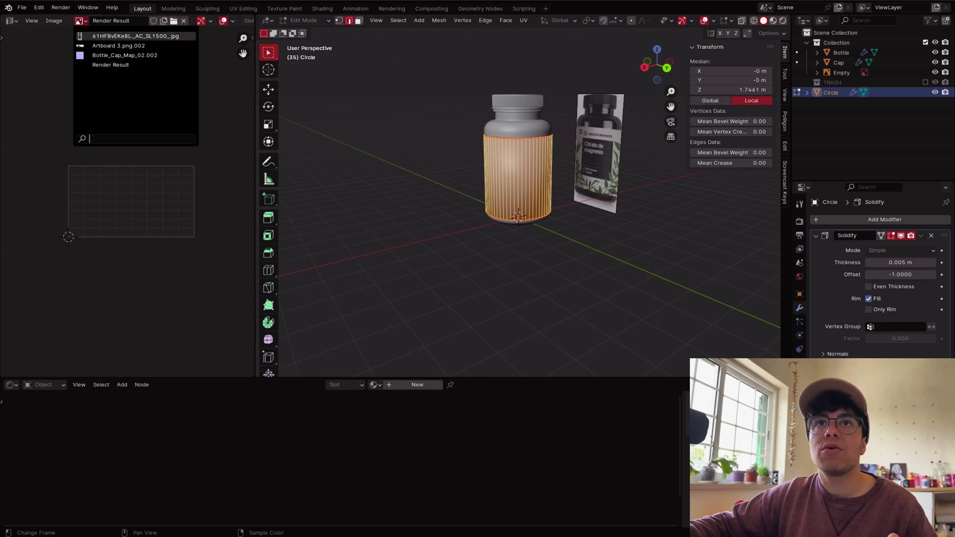
left_click(119, 35)
left_click_drag(256, 199, 338, 199)
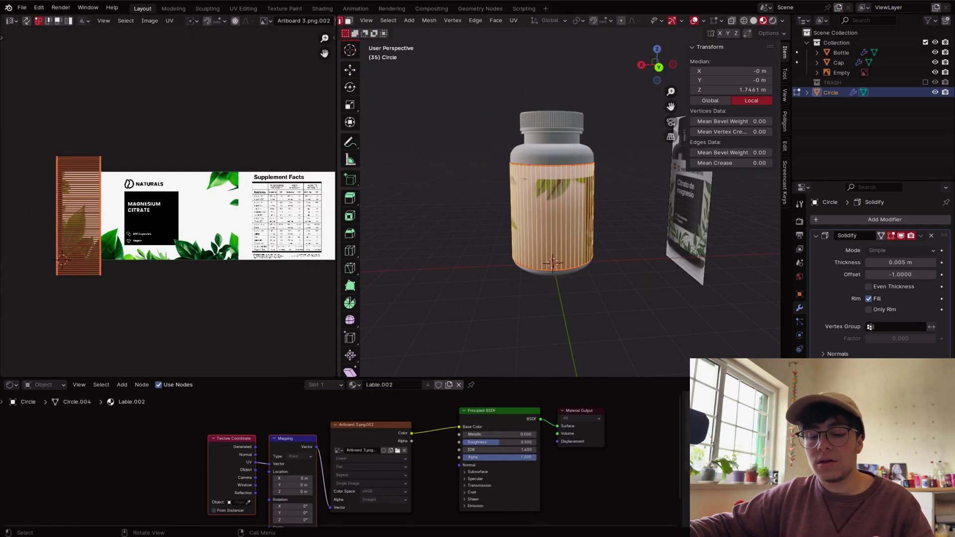
Step: Unwrap the label sleeve along its marked seams
key("u")
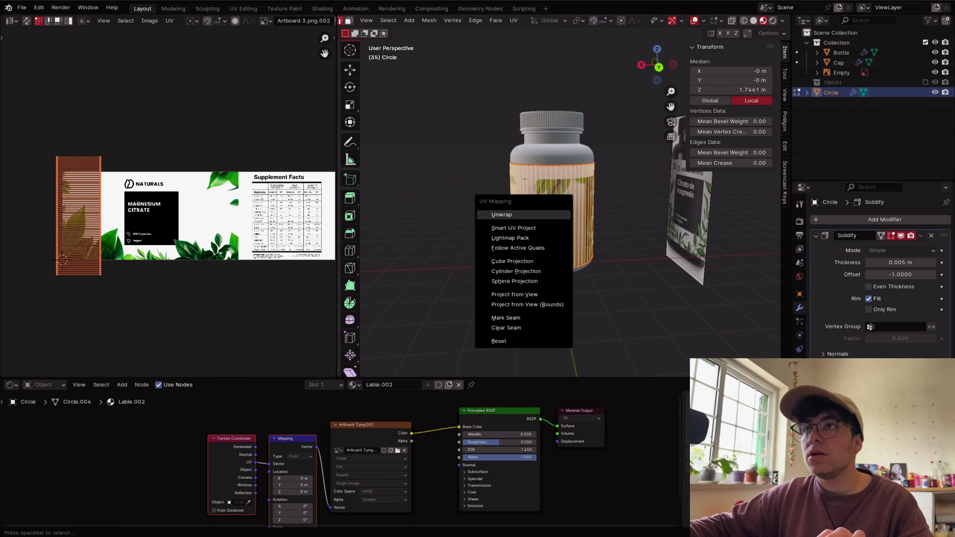
left_click(497, 216)
scroll(94, 185, "up", 1)
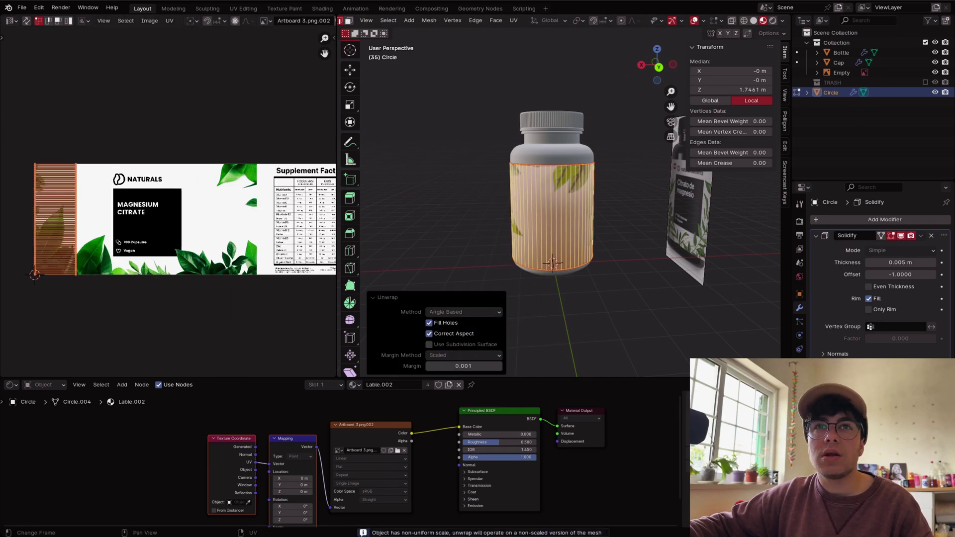
Step: Rotate the sleeve's UV island by 90°, scale it to the artwork's height and position it so the NATURALS design faces the front
type("r90")
key("Return")
key("g")
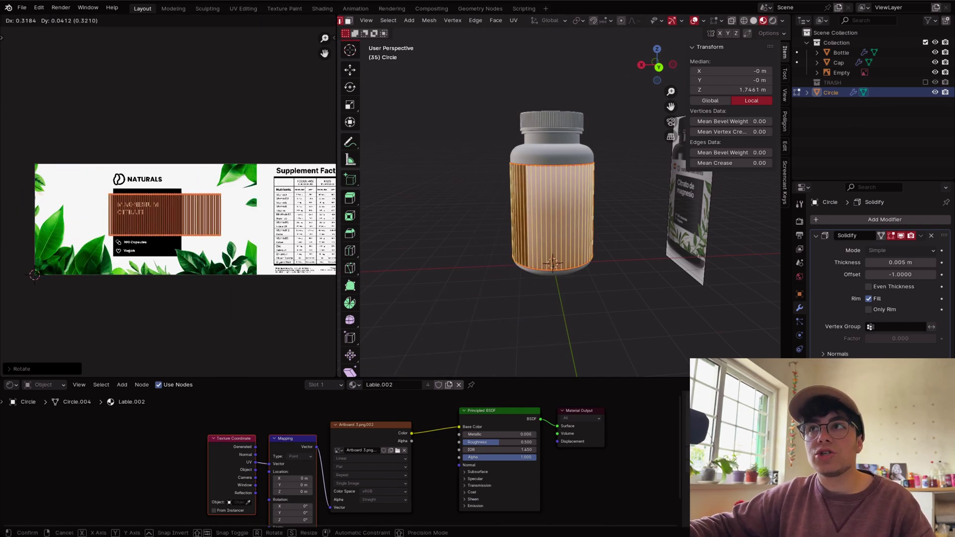
key("Return")
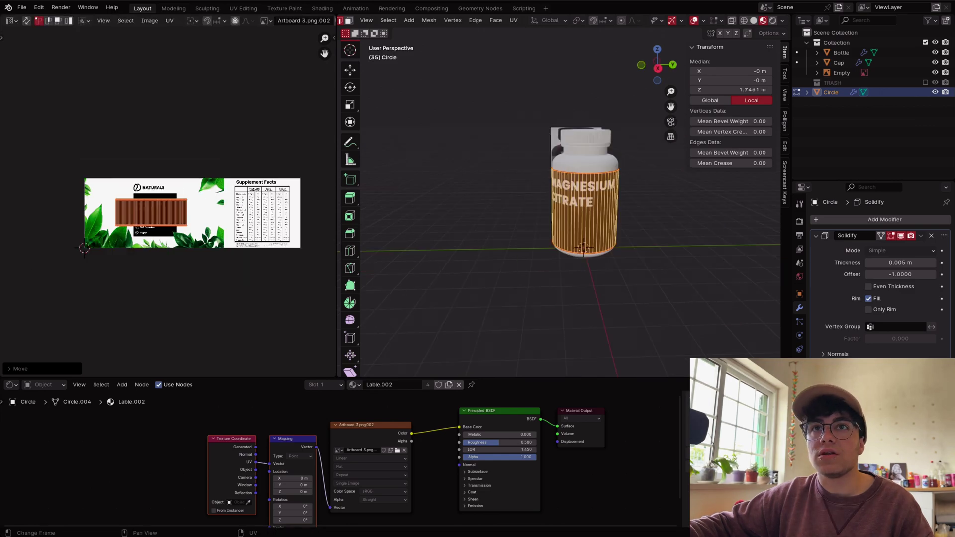
key("s")
key("Return")
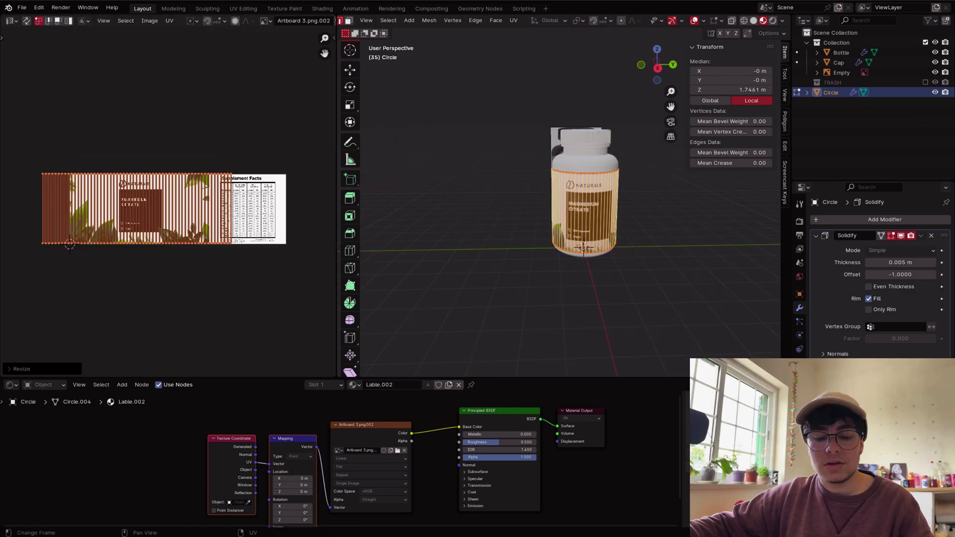
key("g")
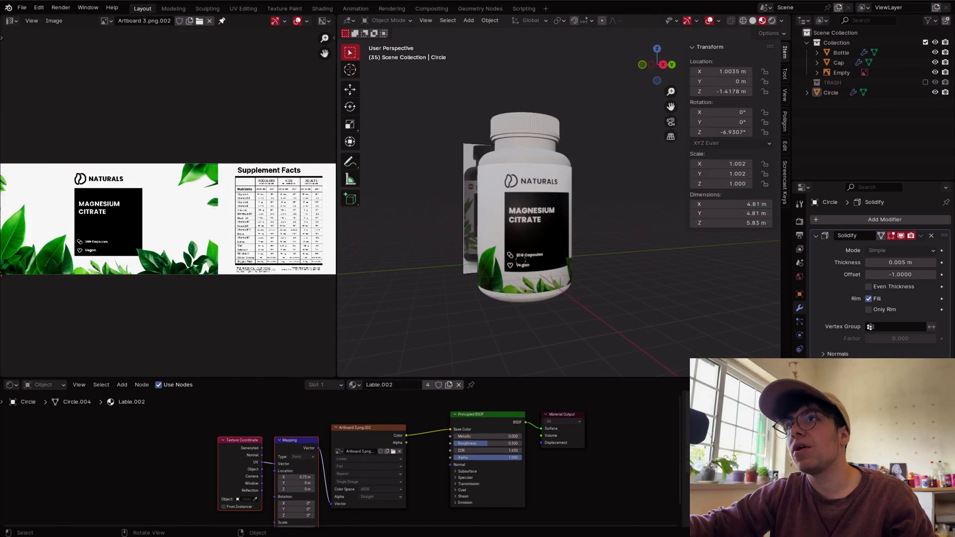
Step: Examine the labelled bottle and the Noise Texture, Bump and specular settings of its GLASS.002 material
middle_click_drag(641, 161, 674, 233)
scroll(623, 181, "up", 2)
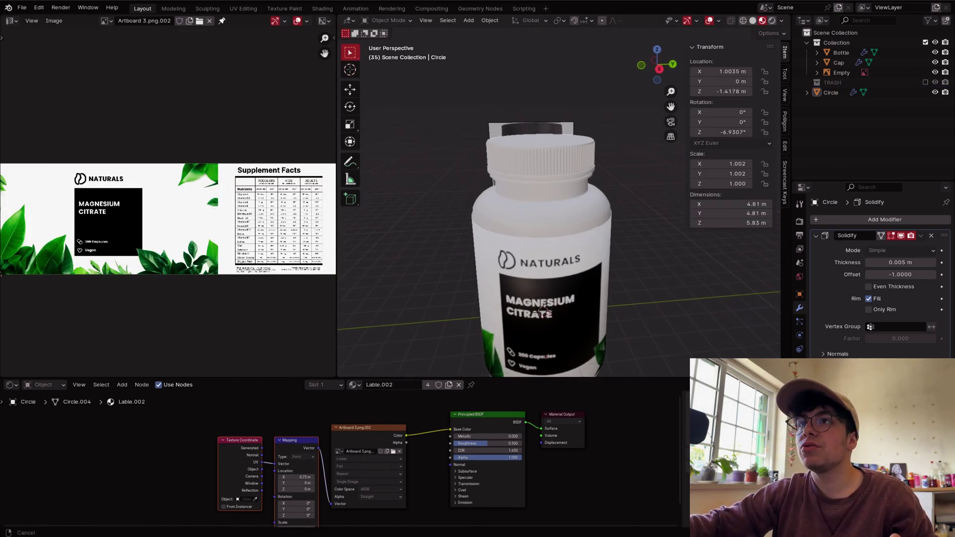
middle_click_drag(543, 309, 540, 332, "ctrl")
left_click(540, 332)
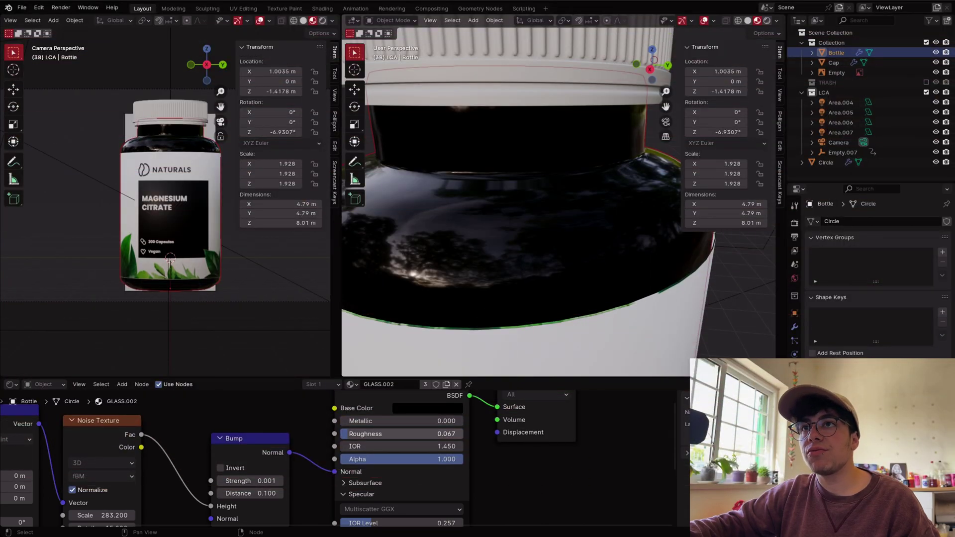
scroll(344, 456, "down", 3)
scroll(344, 456, "up", 1)
middle_click_drag(343, 456, 366, 411)
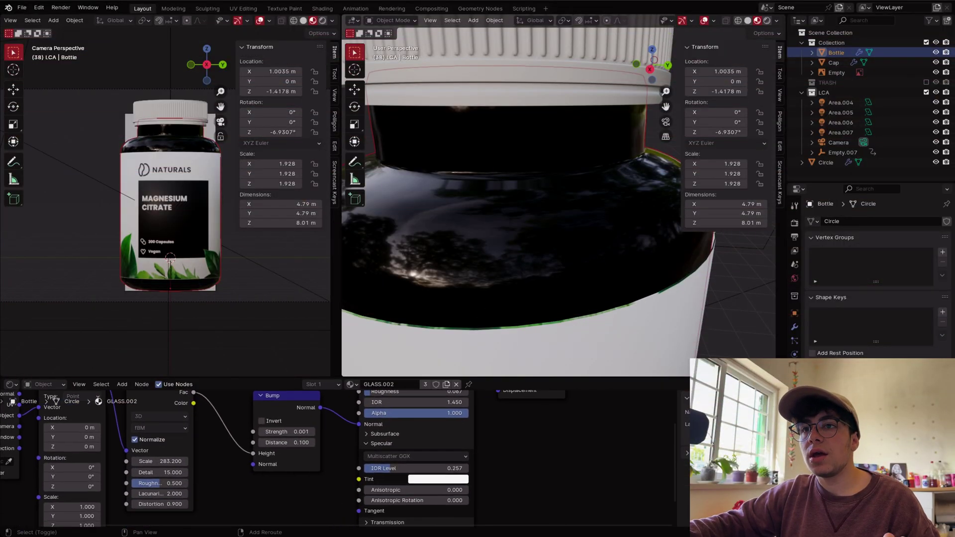
scroll(339, 457, "up", 2)
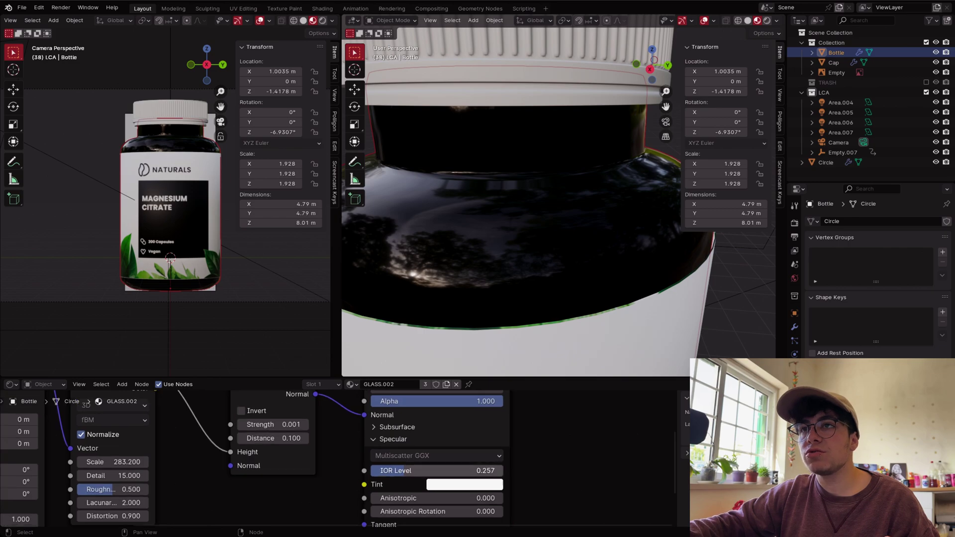
scroll(339, 458, "down", 1)
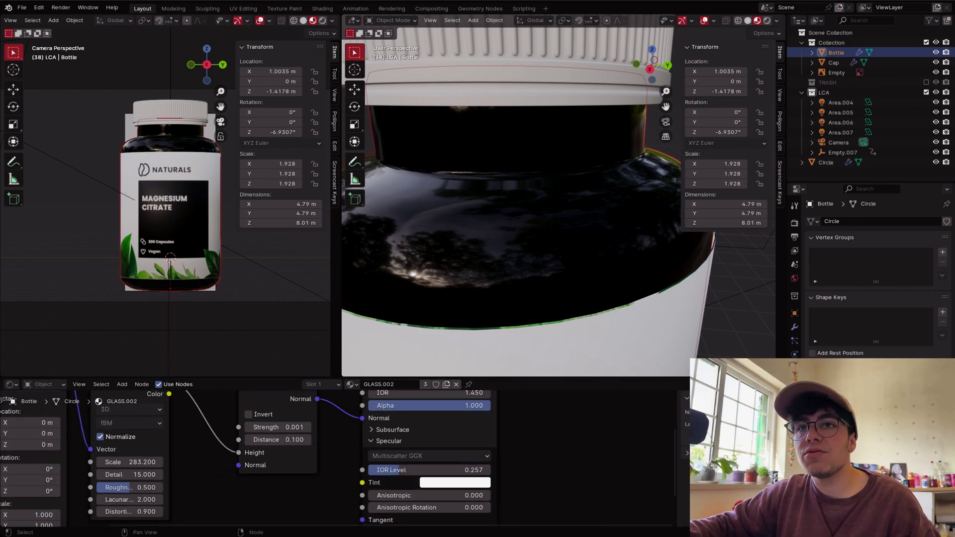
middle_click_drag(279, 457, 344, 489, "shift")
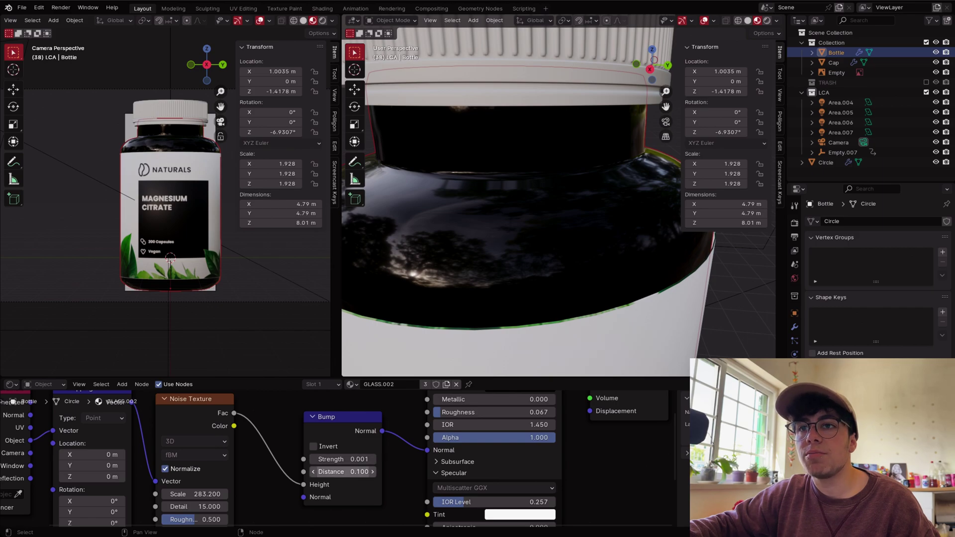
middle_click_drag(189, 506, 248, 470)
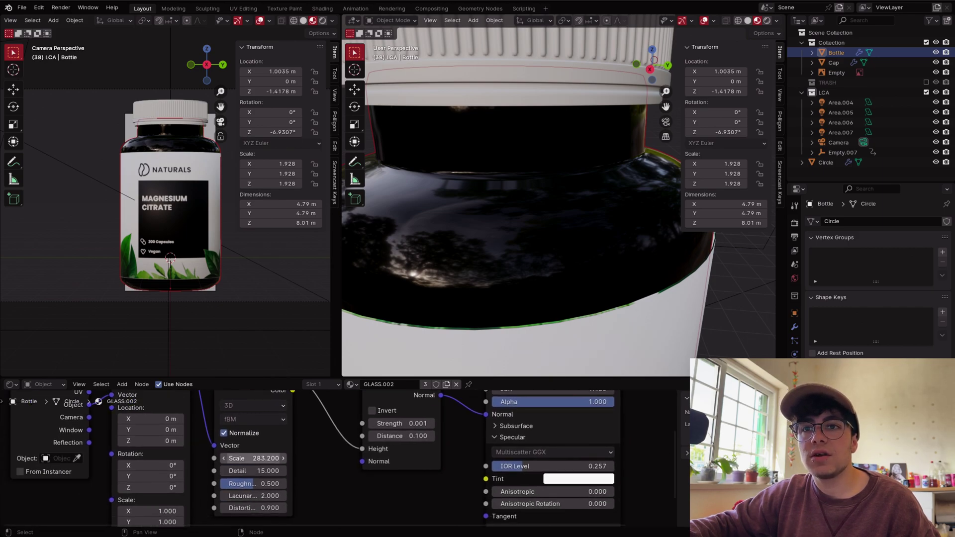
Step: Assign the existing CAP.002 material to the screw cap
scroll(537, 174, "down", 4)
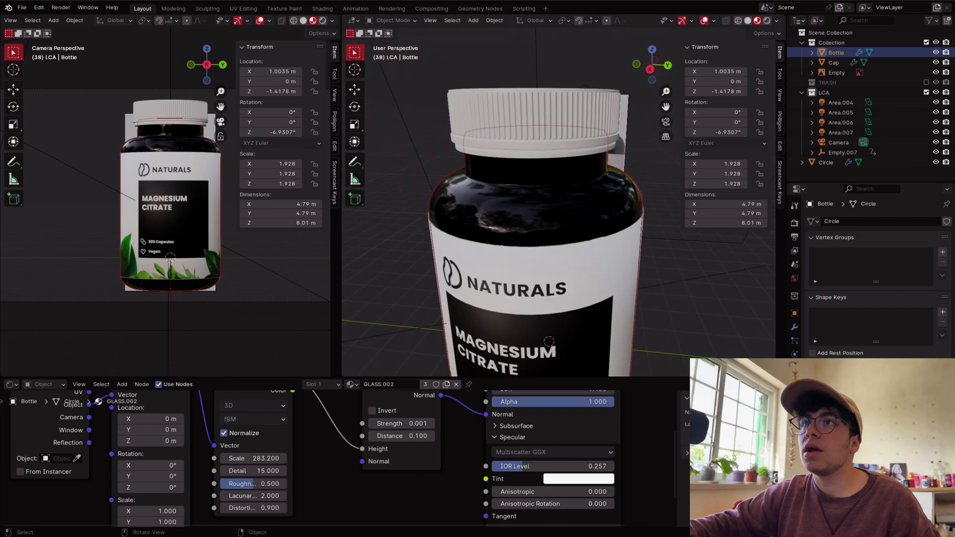
left_click(537, 122)
left_click(371, 384)
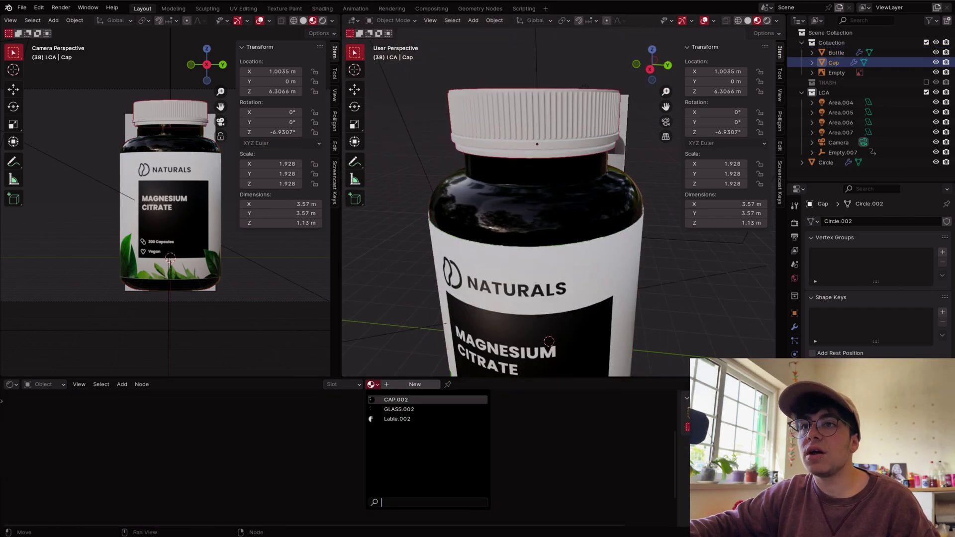
left_click(396, 400)
Step: Examine the CAP.002 material's Noise Texture, Bump and specular settings and their effect on the ribbed cap
middle_click_drag(427, 448, 367, 480)
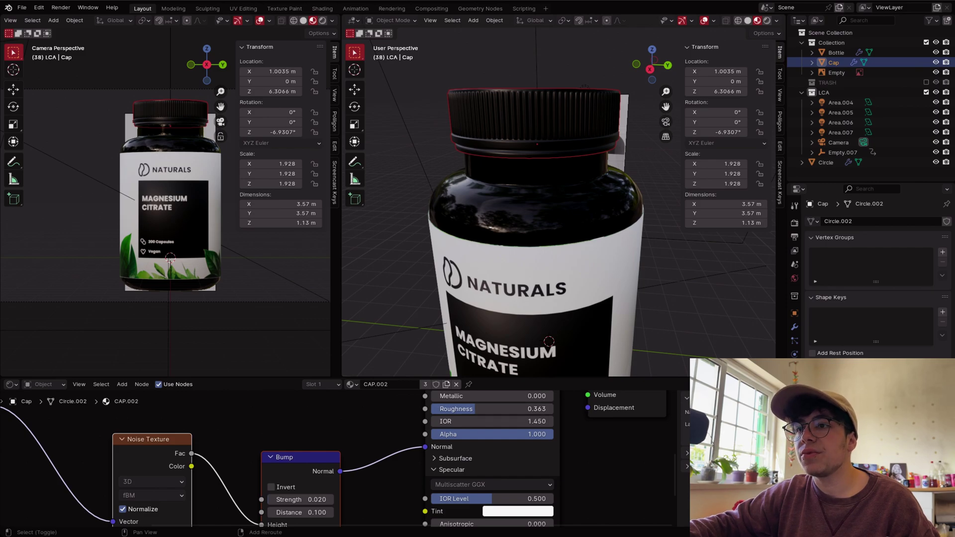
middle_click_drag(388, 483, 398, 458)
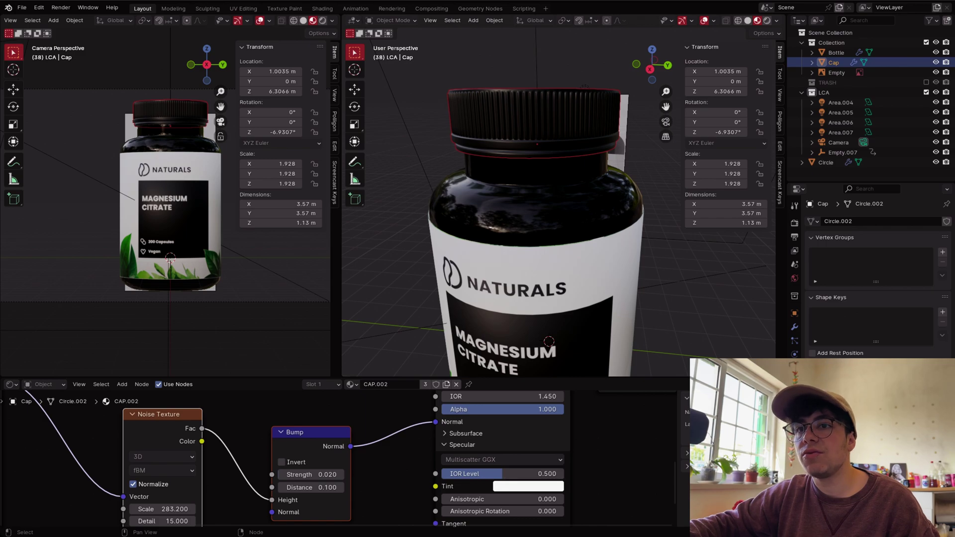
middle_click_drag(324, 457, 396, 448, "shift")
scroll(552, 199, "up", 4)
mouse_move(542, 149)
middle_mouse_down("shift")
mouse_move(544, 263)
mouse_move(562, 348)
mouse_move(549, 120)
mouse_move(539, 132)
middle_mouse_up("shift")
scroll(549, 149, "down", 4)
middle_click_drag(532, 192, 628, 265)
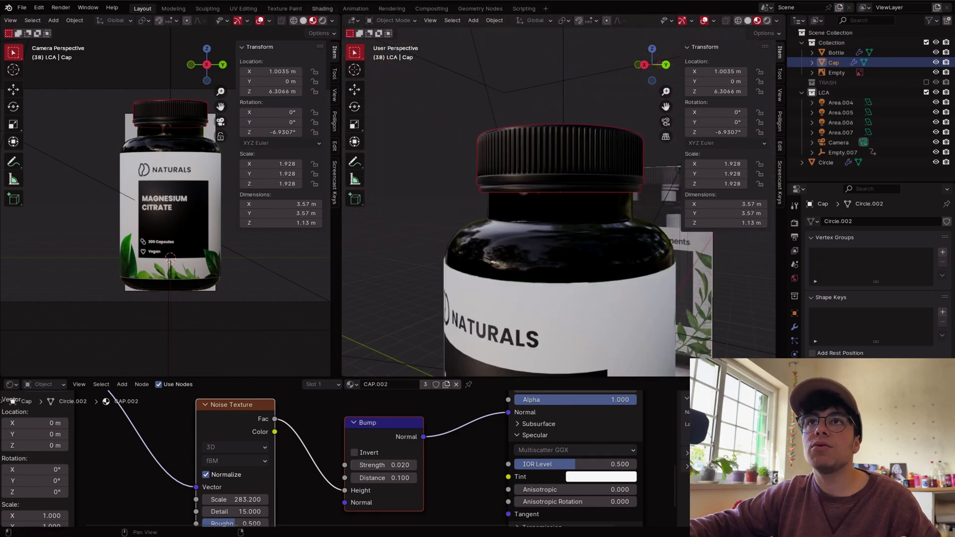
Step: Switch the camera view to rendered shading
left_click(322, 21)
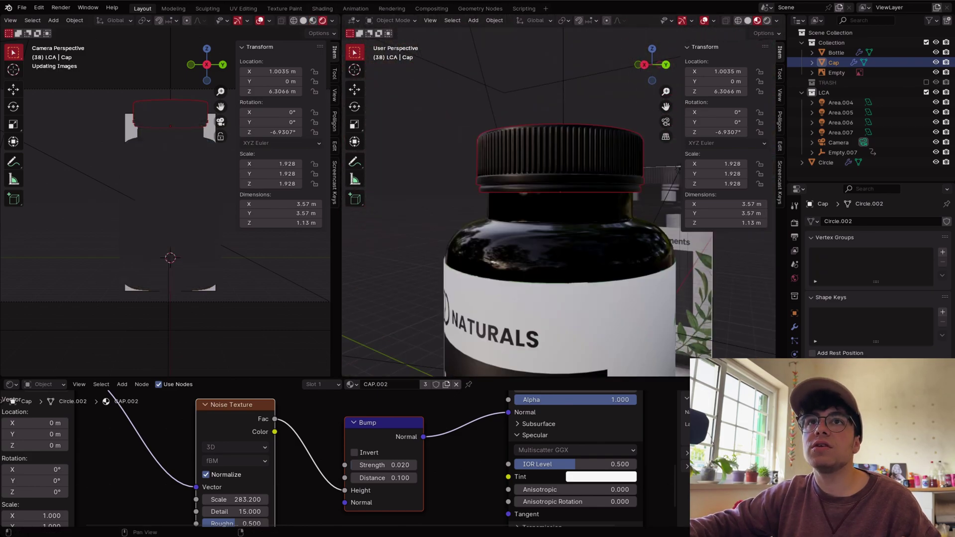